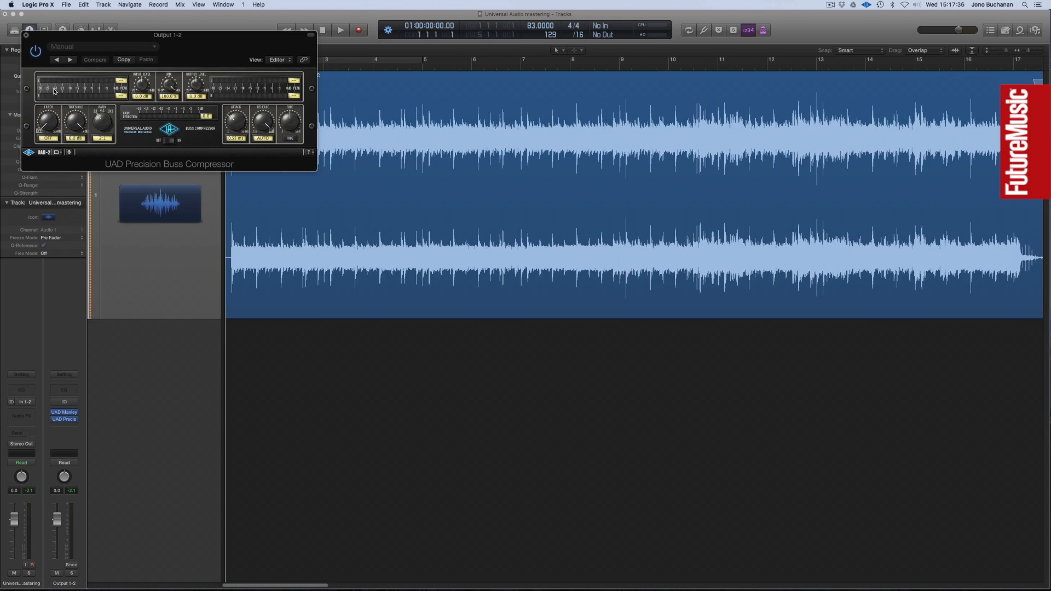
Step: Close the Buss Compressor window and insert the stereo UAD Precision Multiband in the next free slot on Output 1-2
click(25, 34)
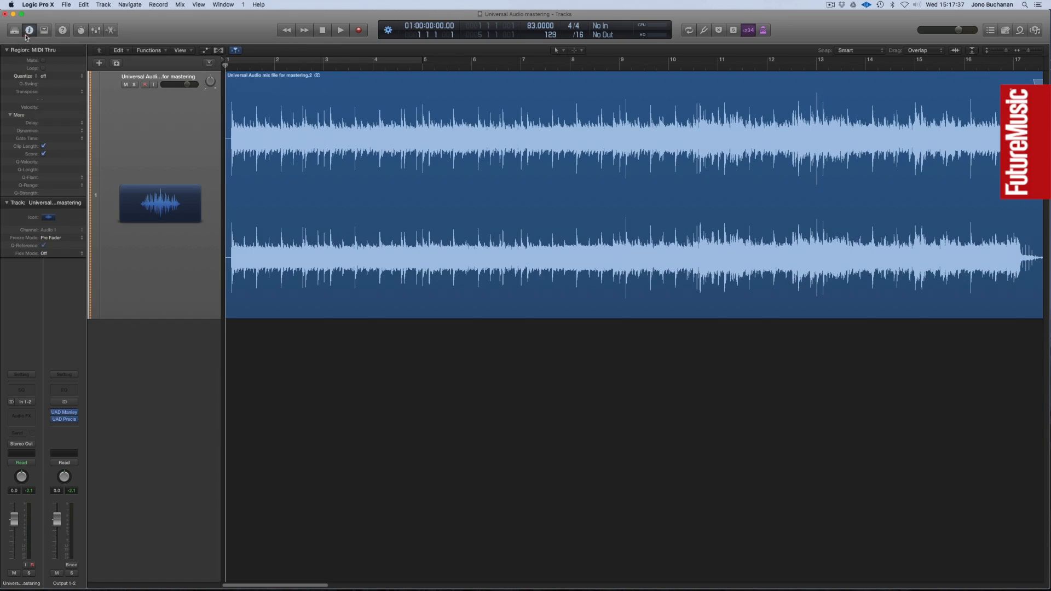
click(64, 427)
mouse_move(101, 537)
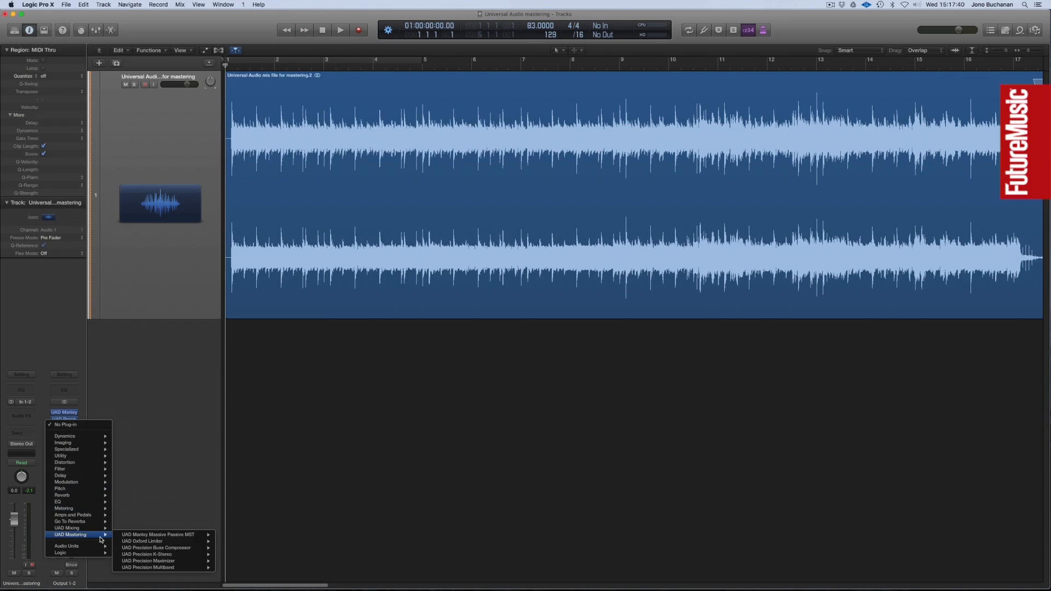
mouse_move(172, 570)
click(230, 568)
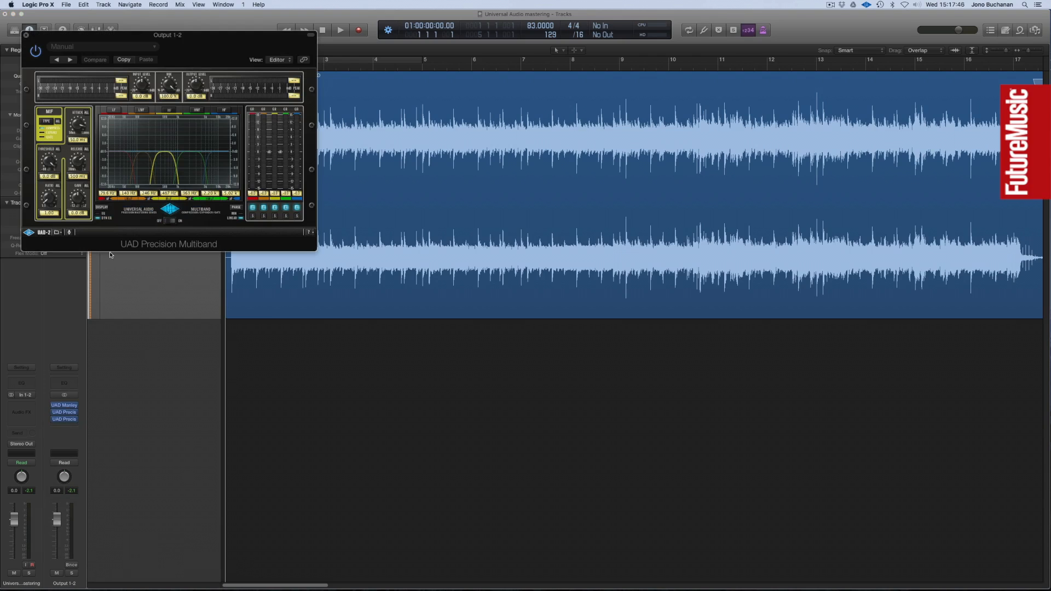
Step: Close the Multiband window and insert the stereo UAD Precision K-Stereo after it on Output 1-2
click(27, 36)
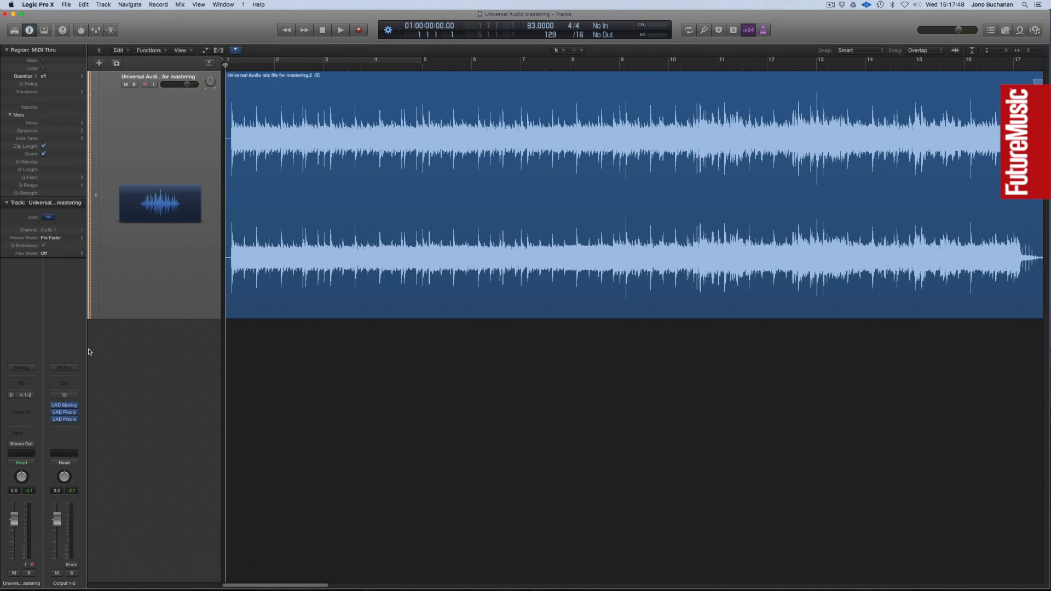
click(66, 427)
mouse_move(95, 529)
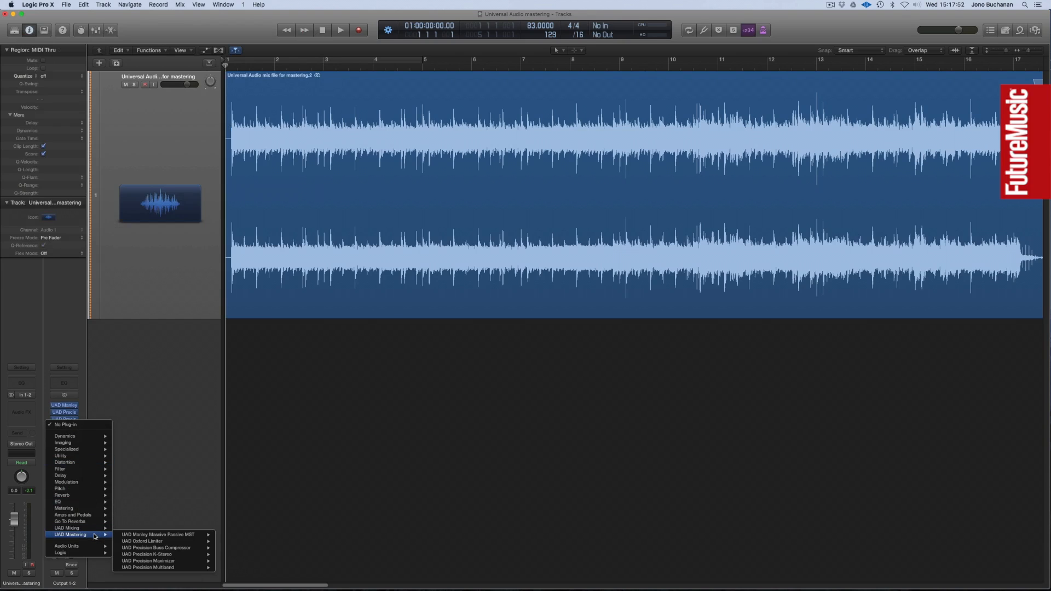
mouse_move(157, 555)
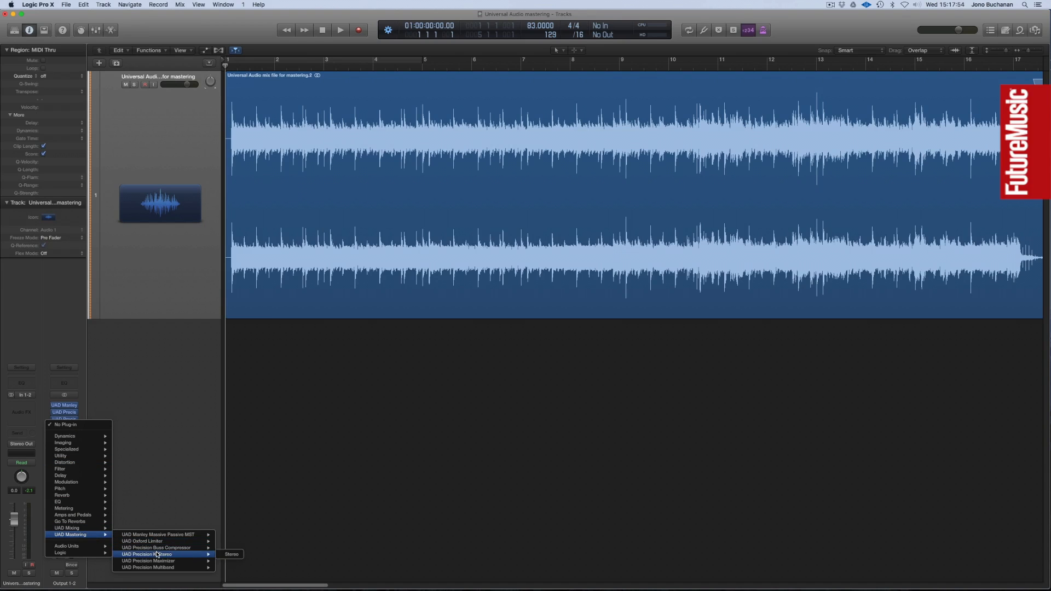
click(230, 555)
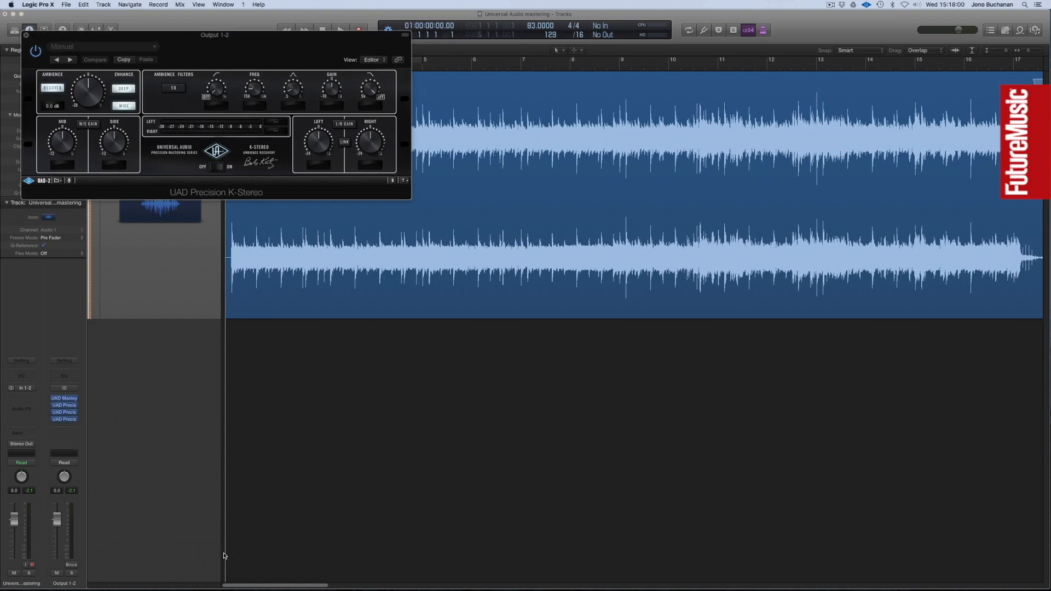
Step: Close the K-Stereo window and add the stereo UAD Precision Maximizer followed by the UAD Oxford Limiter on Output 1-2
click(27, 37)
click(75, 426)
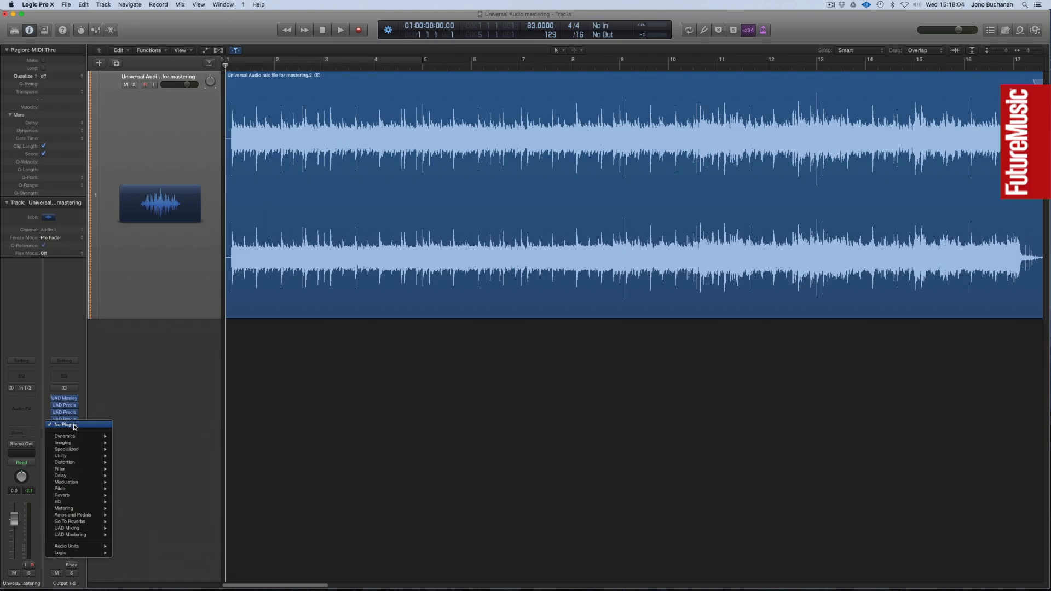
mouse_move(83, 535)
mouse_move(178, 542)
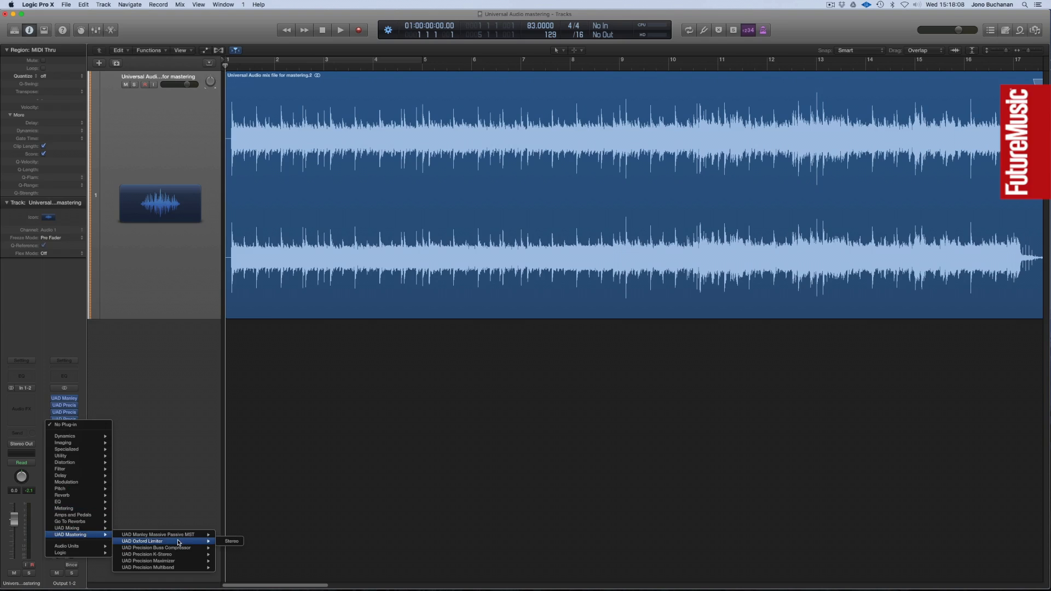
mouse_move(174, 562)
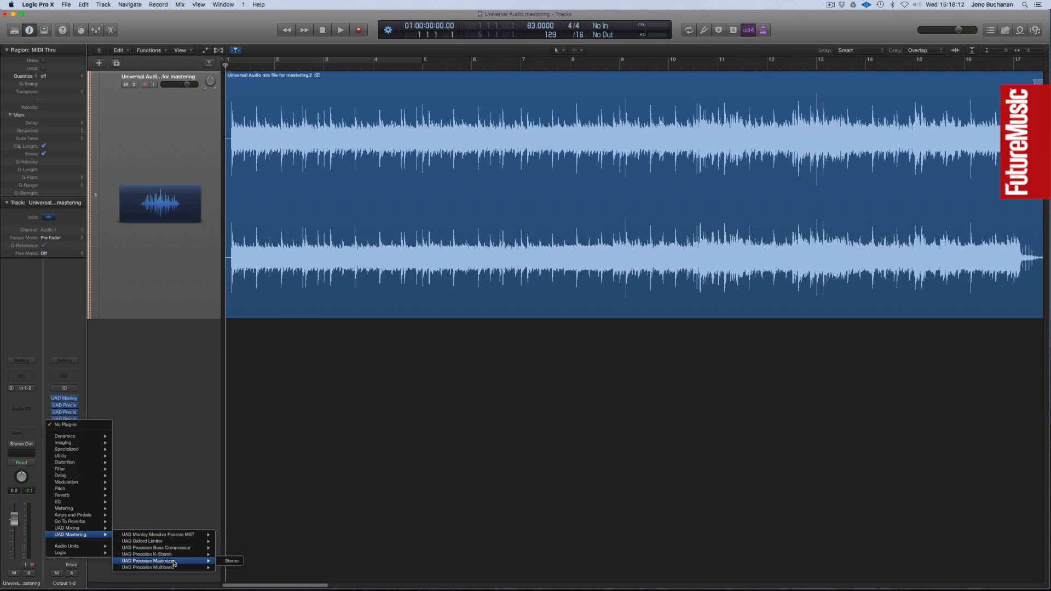
click(230, 561)
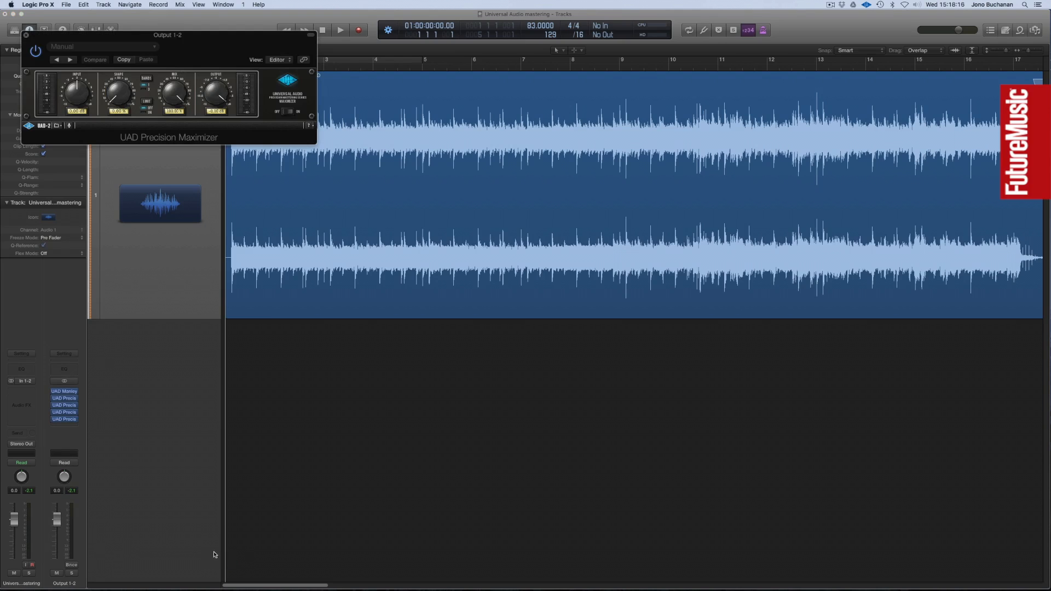
click(74, 427)
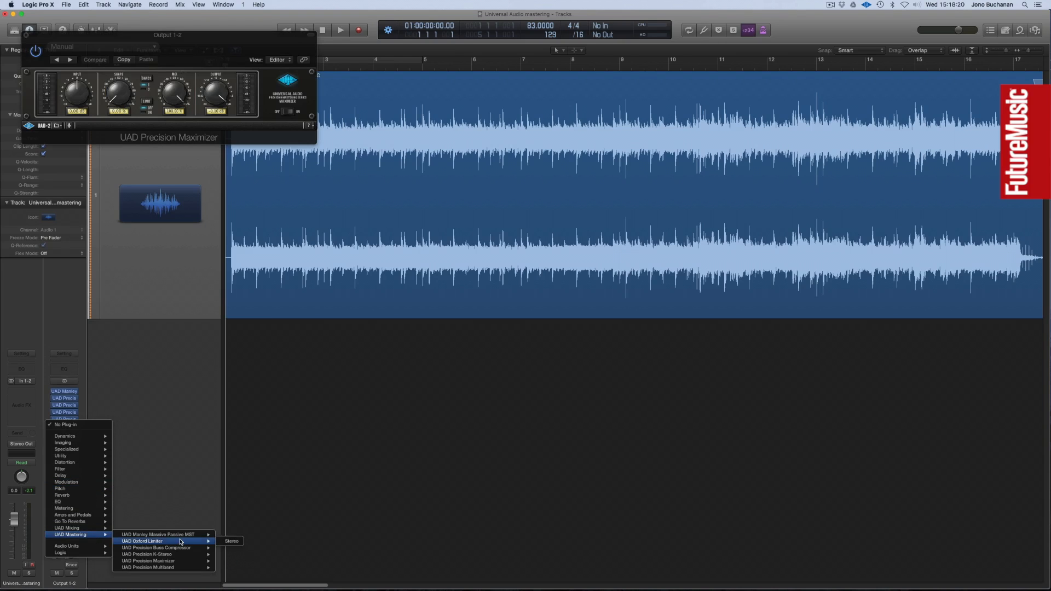
click(234, 541)
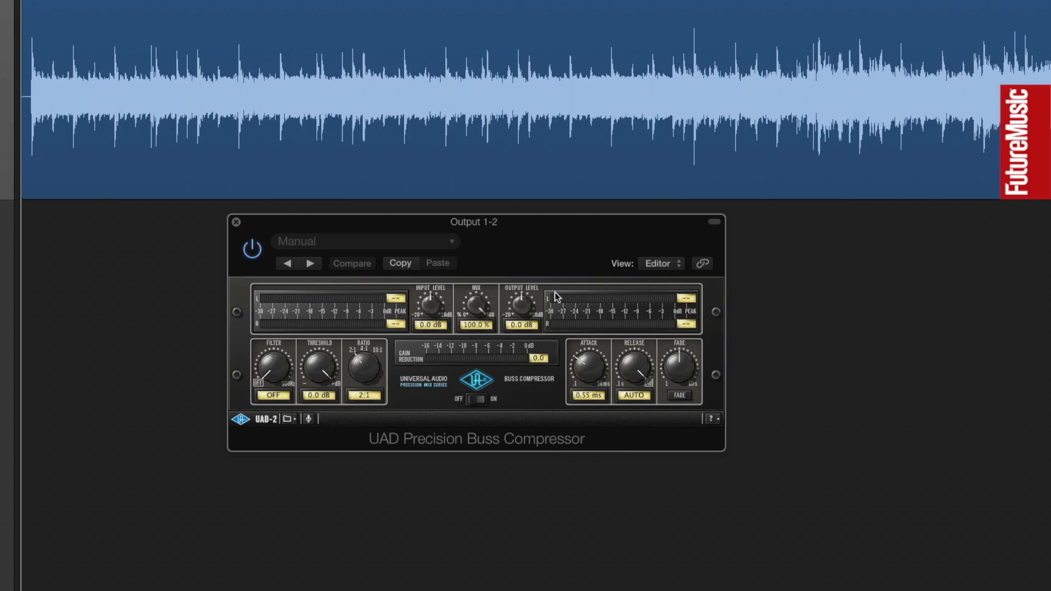
Step: Play the mix and set the Precision Buss Compressor's threshold to -18.1 dB and its output level to 1.1 dB
key(space)
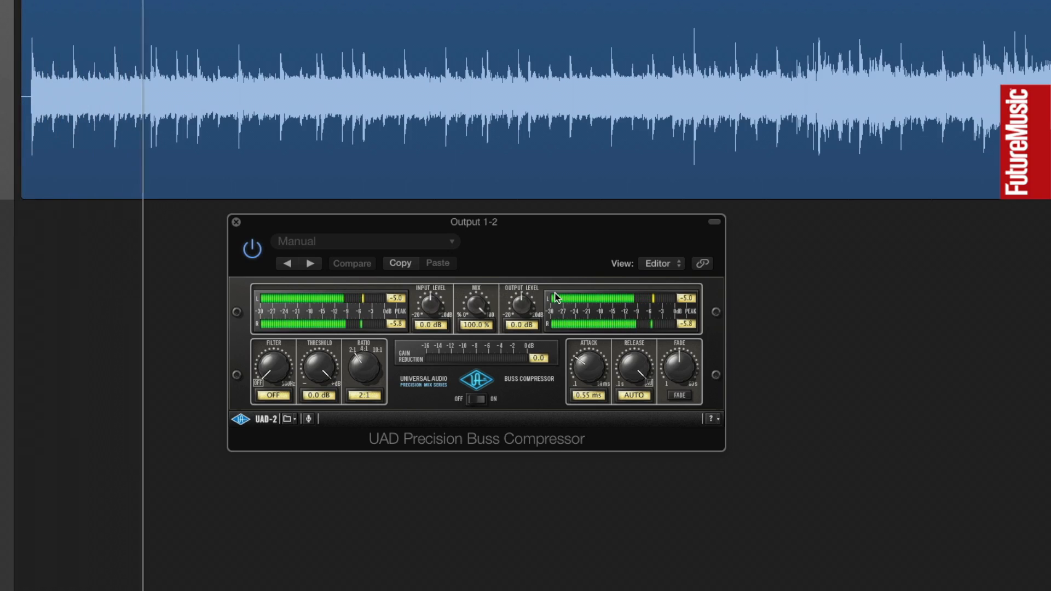
drag(329, 371, 334, 354)
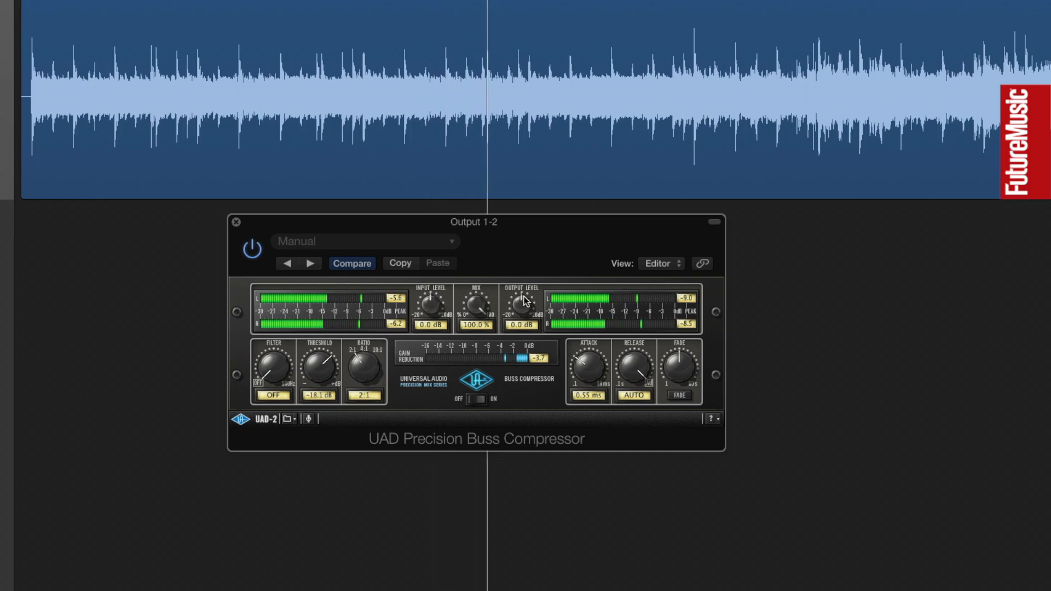
drag(521, 292, 525, 292)
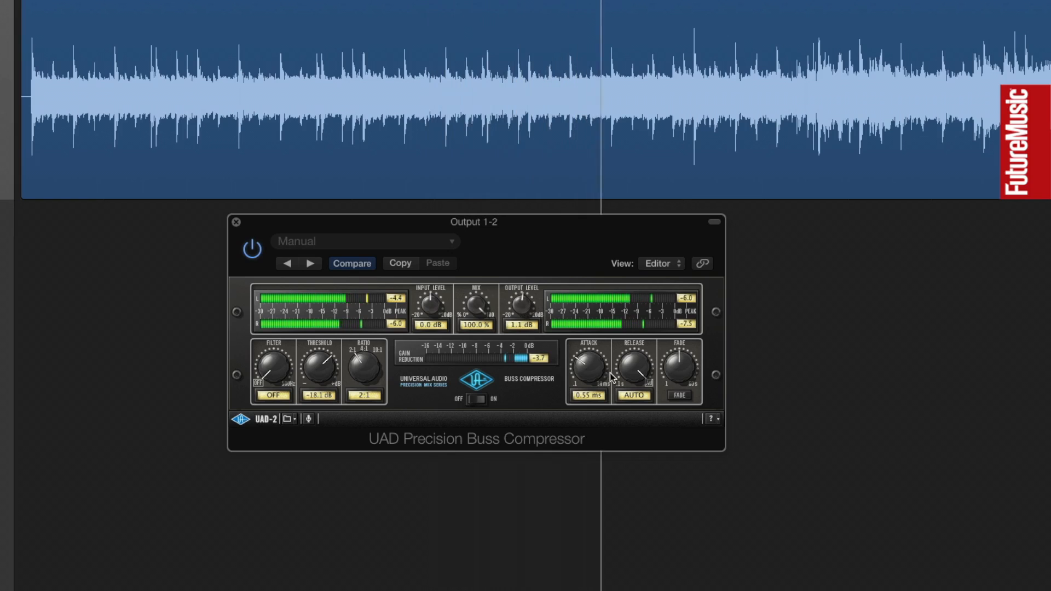
Step: Set the Buss Compressor's release to 1.19 s and attack to 1.00 ms, and fine-tune its threshold
mouse_move(642, 375)
mouse_down()
mouse_move(645, 360)
mouse_move(621, 359)
mouse_move(627, 352)
mouse_move(650, 374)
mouse_up()
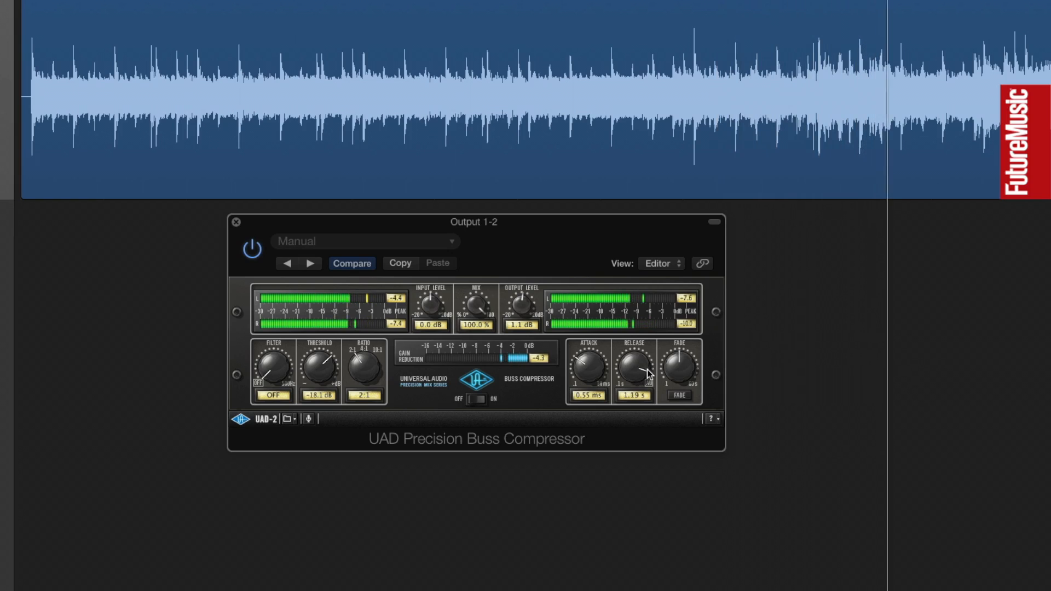
drag(581, 372, 581, 356)
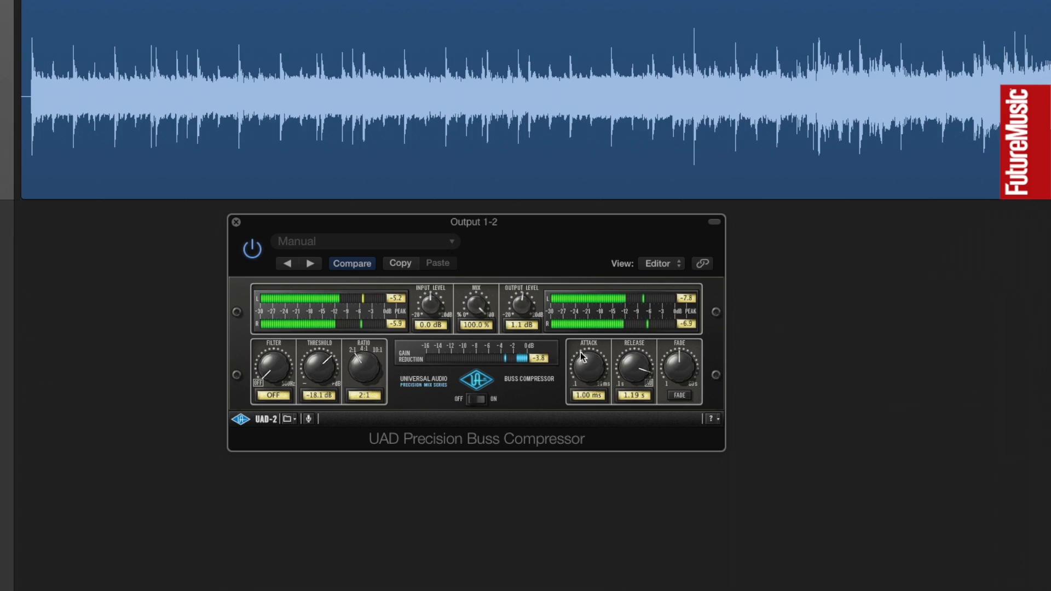
drag(335, 365, 333, 359)
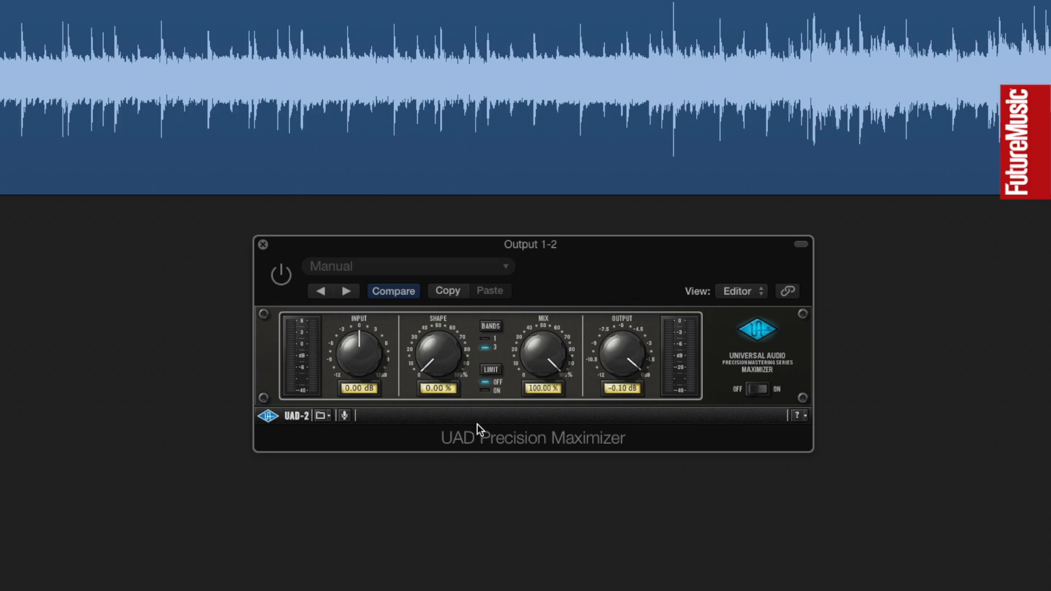
Step: Enable the Precision Maximizer and raise its Shape to about 25 % during playback, fine-tuning it by ear
click(280, 275)
drag(545, 356, 550, 378)
drag(433, 359, 439, 386)
key(space)
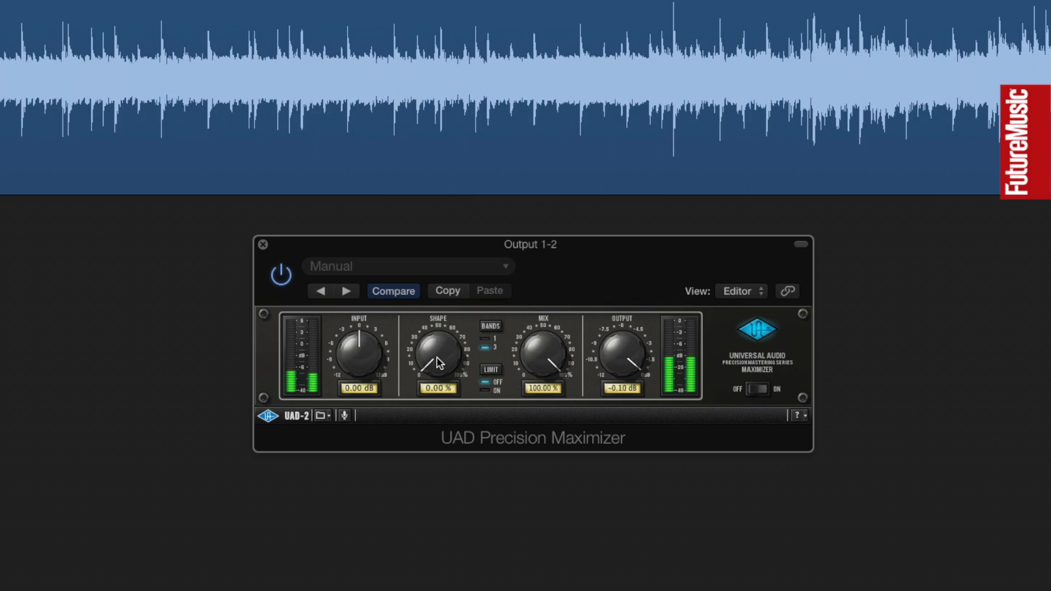
drag(436, 359, 414, 347)
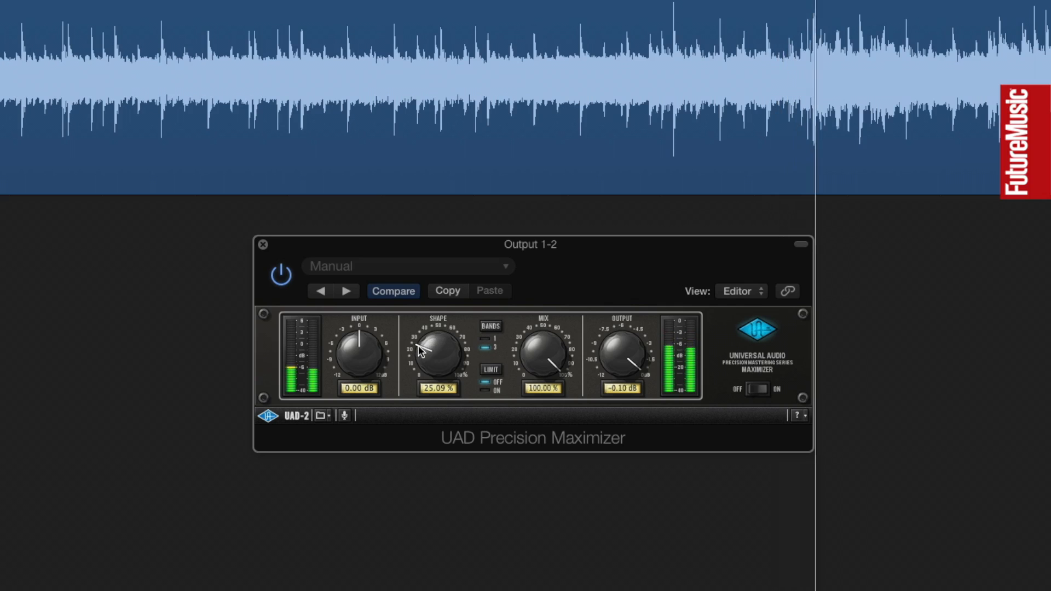
mouse_move(422, 350)
mouse_down()
mouse_move(426, 339)
mouse_move(455, 354)
mouse_move(455, 343)
mouse_move(415, 342)
mouse_move(424, 340)
mouse_up()
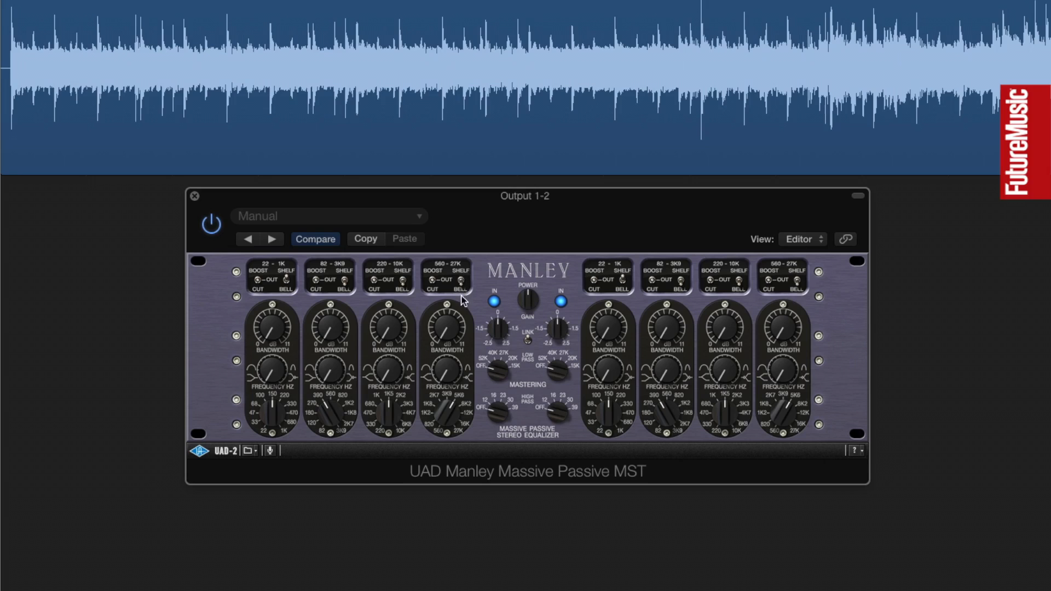
Step: Boost the Manley Massive Passive's 560-27K band as a shelf, raising its gain to about midway and its frequency higher
click(461, 277)
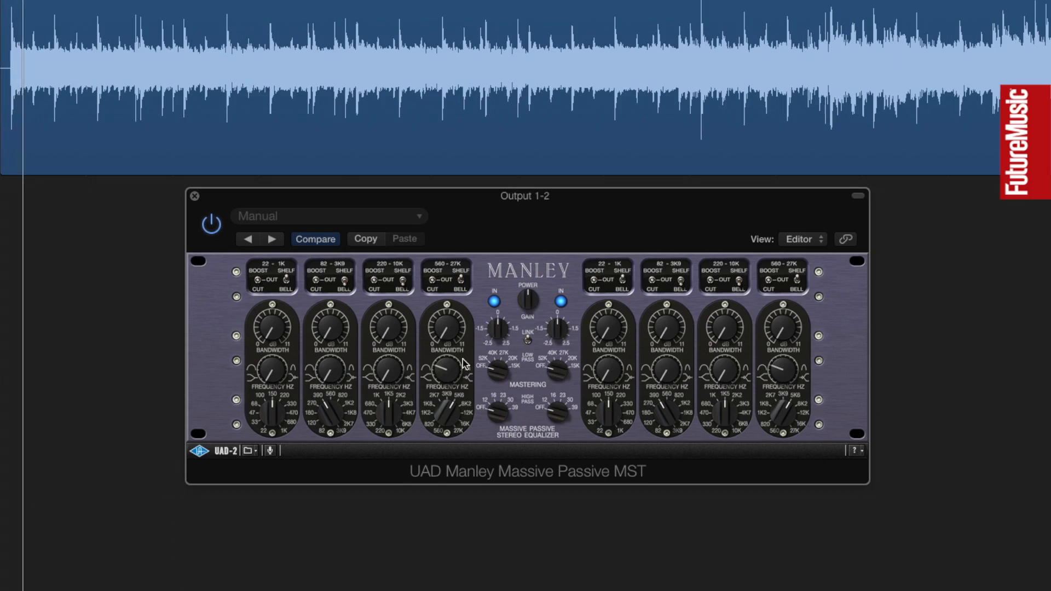
click(432, 279)
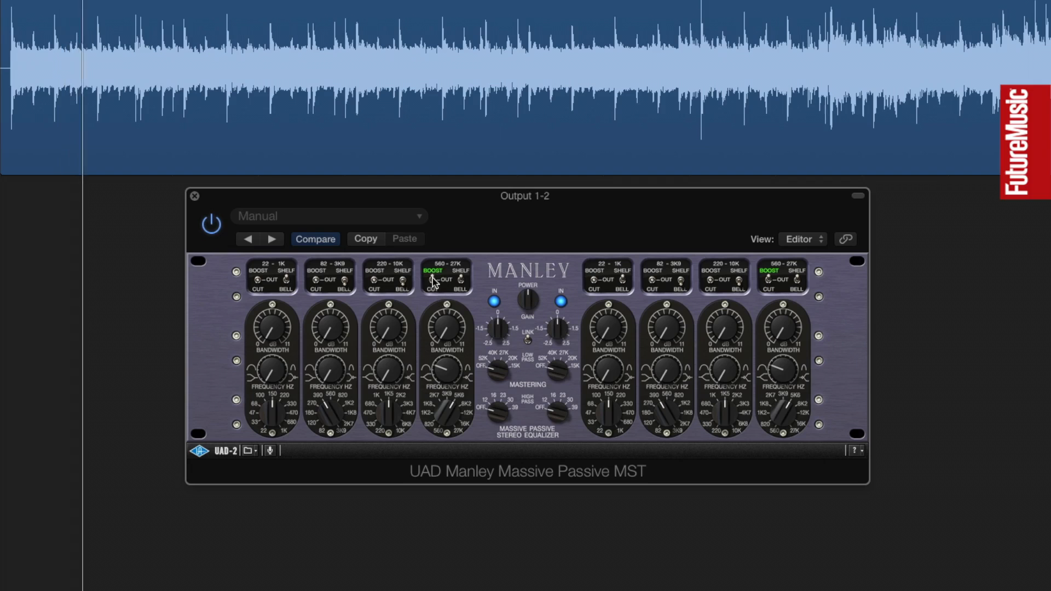
drag(446, 330, 442, 323)
drag(458, 403, 463, 405)
mouse_move(442, 321)
mouse_down()
mouse_move(467, 339)
mouse_move(444, 309)
mouse_up()
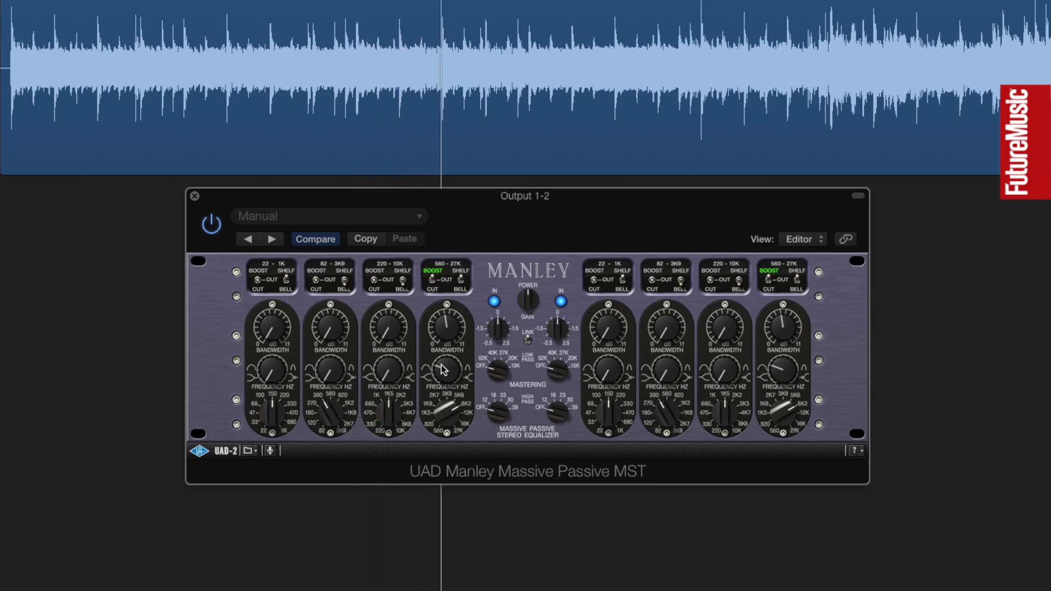
Step: Cut the Manley's 82-3K9 band with adjusted gain and bandwidth, and set the 22-1K band to cut, adjusting its frequency
click(315, 286)
drag(327, 332, 325, 321)
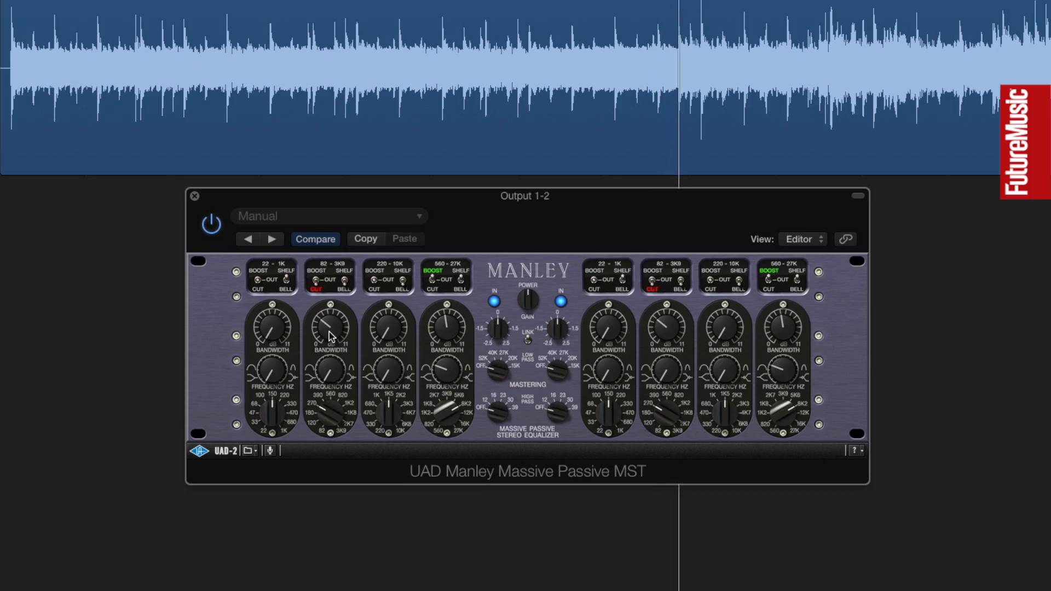
drag(323, 325, 322, 328)
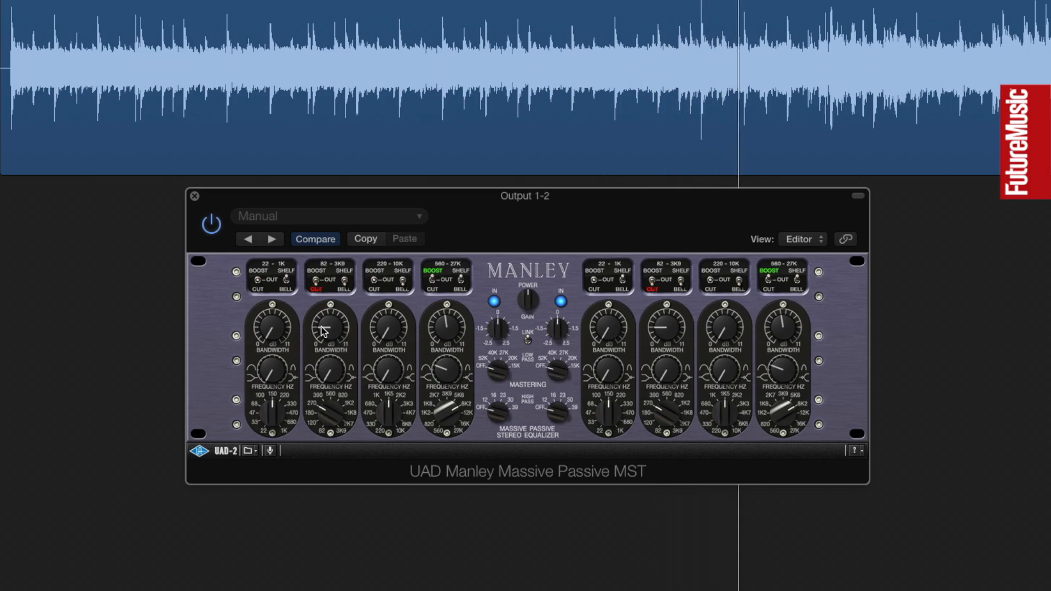
drag(327, 377, 340, 362)
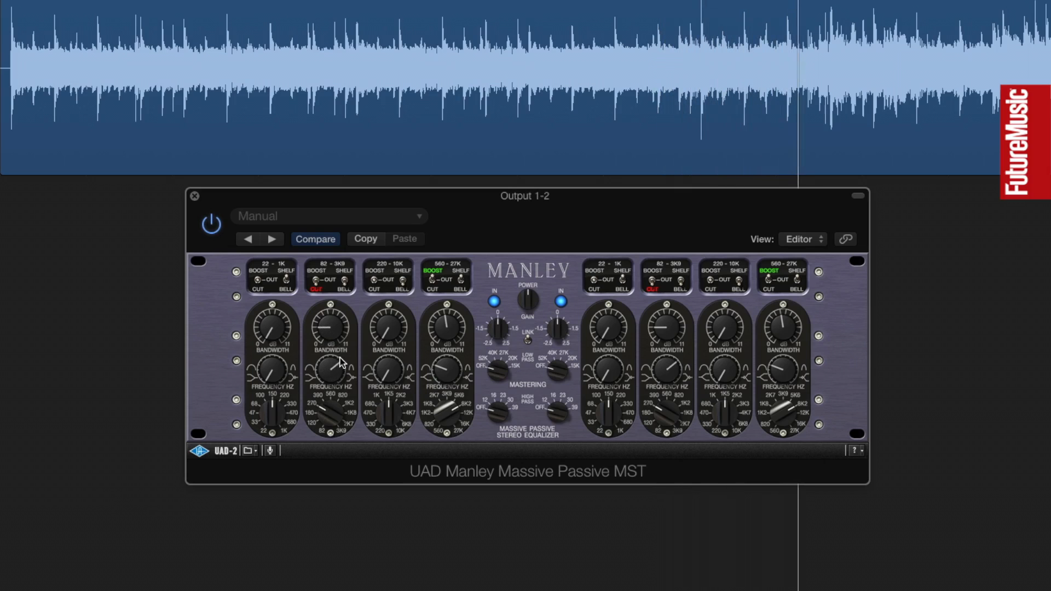
mouse_move(321, 325)
mouse_down()
mouse_move(355, 325)
mouse_move(345, 349)
mouse_move(344, 320)
mouse_move(320, 328)
mouse_up()
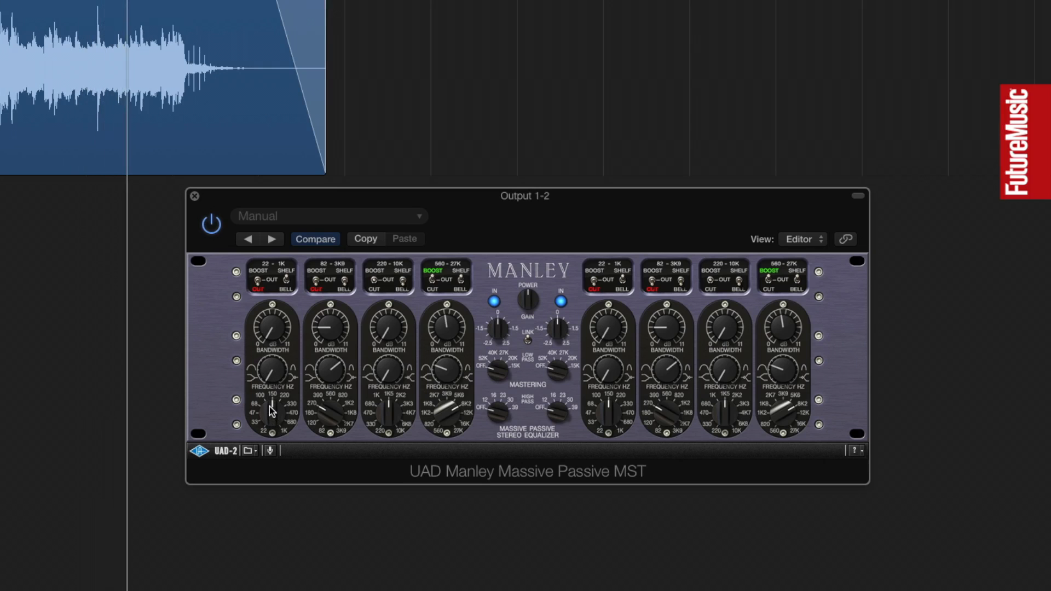
drag(269, 407, 268, 407)
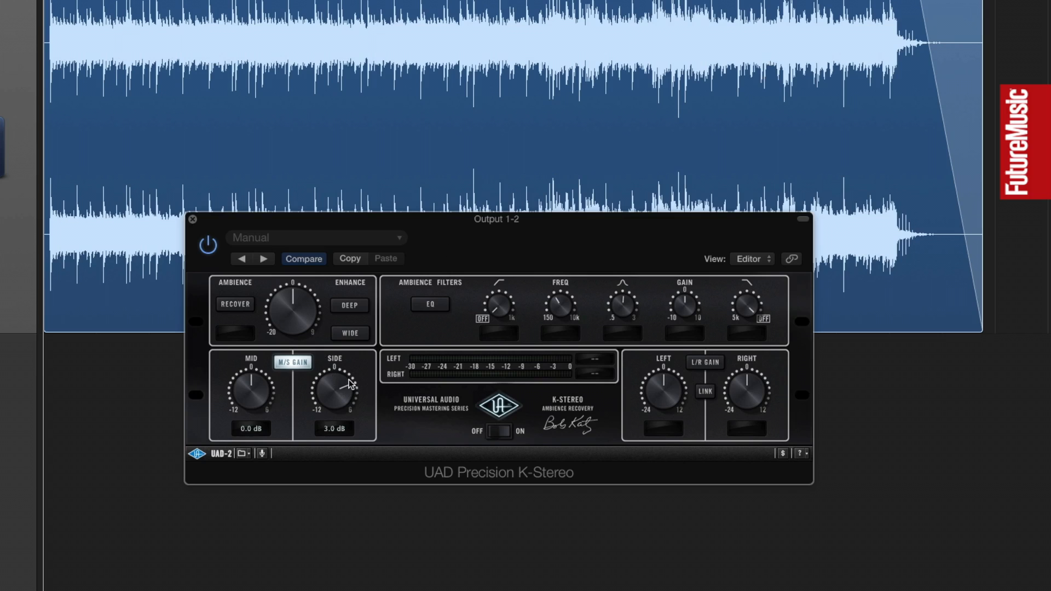
Step: Set the K-Stereo's Side gain to 2.4 dB while the mix plays, stop playback and enable ambience Recover
key(space)
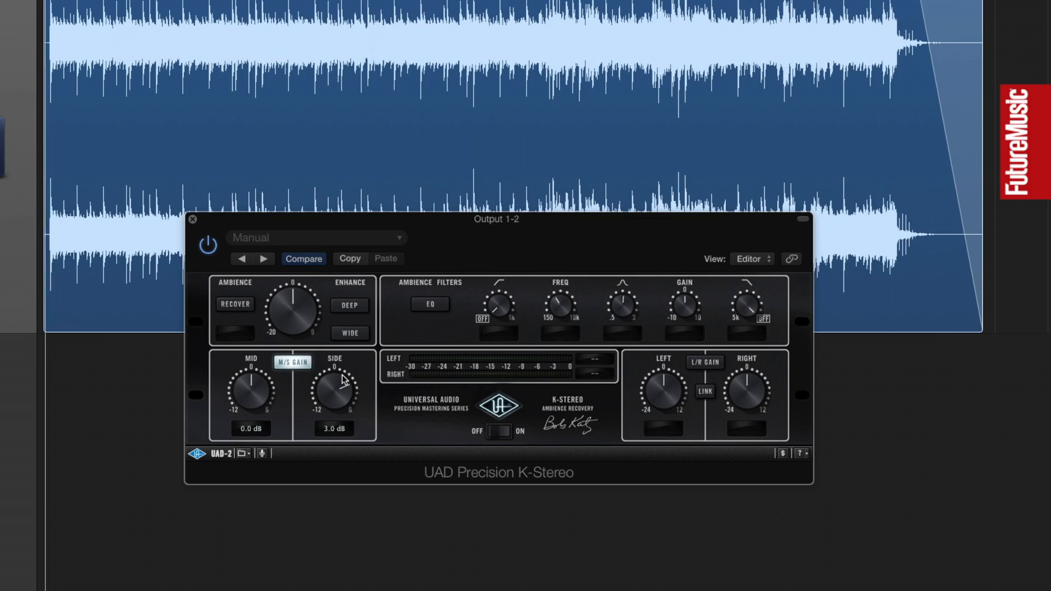
mouse_move(350, 387)
mouse_down()
mouse_move(346, 400)
mouse_move(344, 375)
mouse_move(304, 380)
mouse_move(294, 408)
mouse_move(318, 369)
mouse_move(347, 371)
mouse_move(365, 398)
mouse_move(355, 364)
mouse_move(349, 378)
mouse_up()
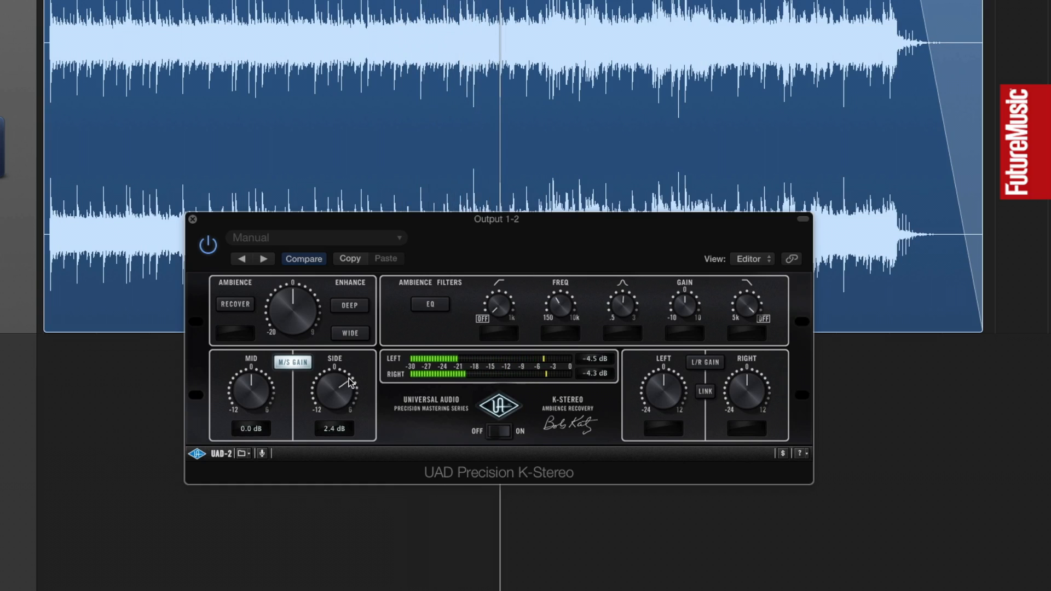
key(space)
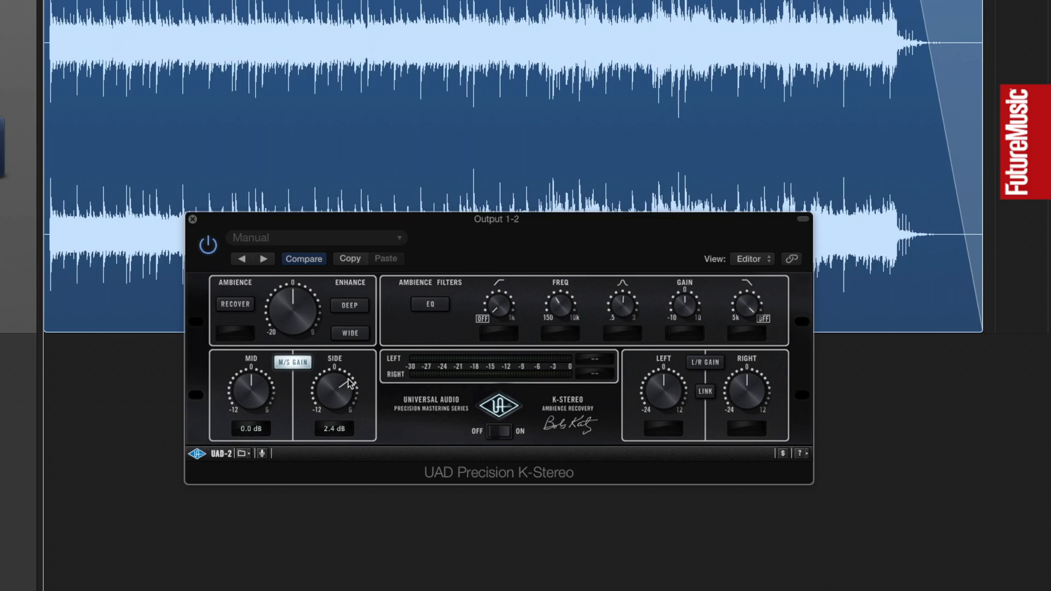
click(244, 308)
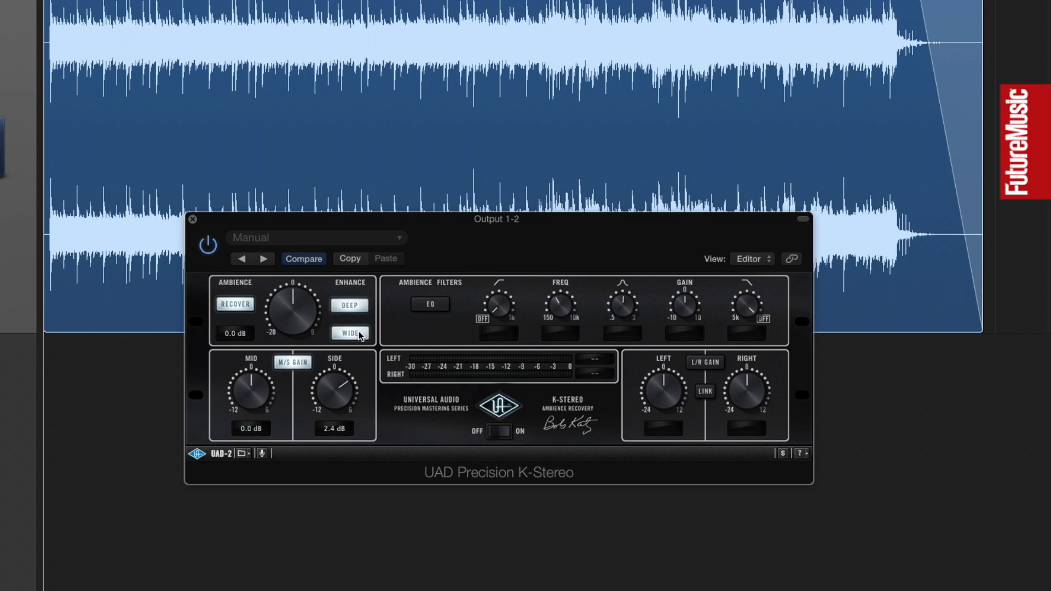
Step: Raise the K-Stereo's ambience gain to 2.0 dB by ear during playback and enable the ambience filters' EQ
key(space)
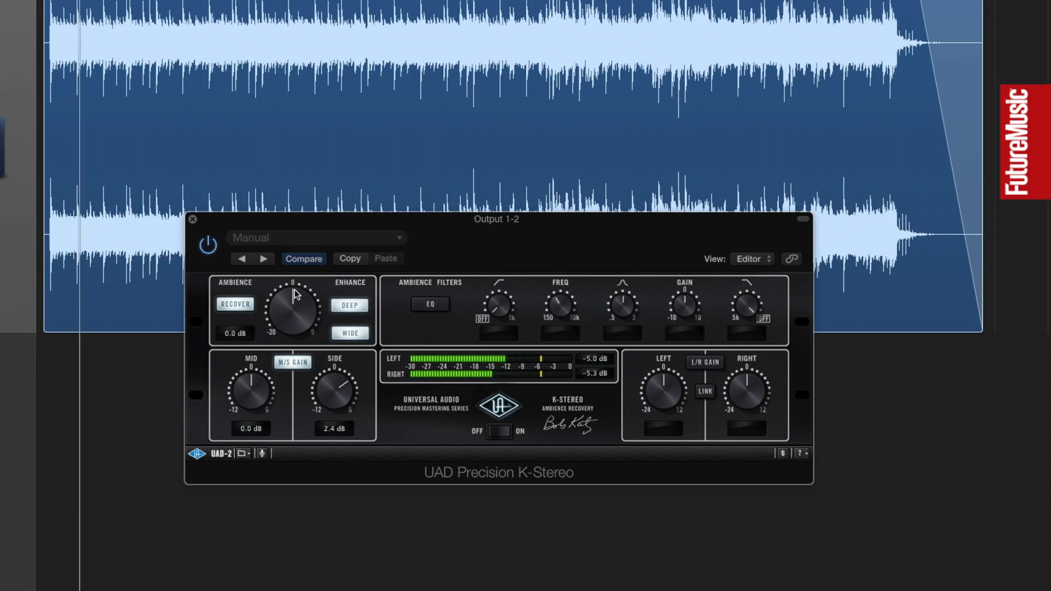
drag(294, 296, 307, 269)
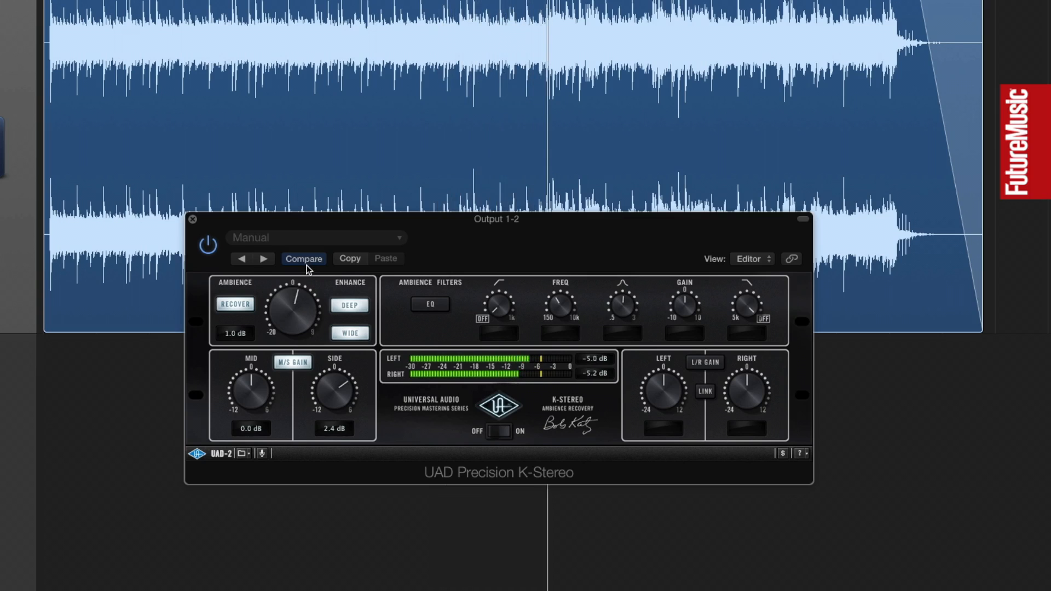
key(space)
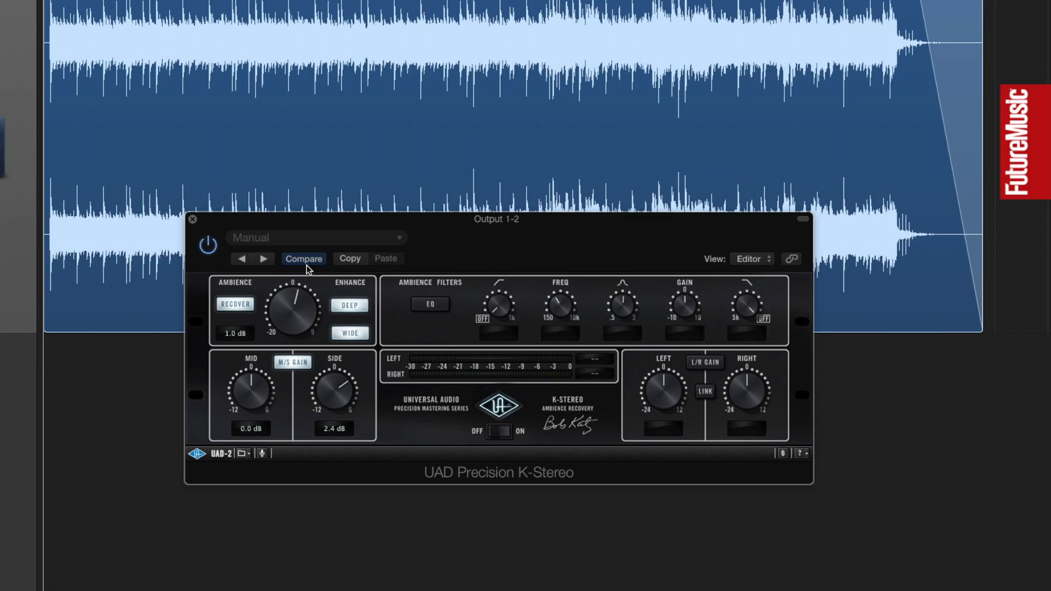
click(438, 304)
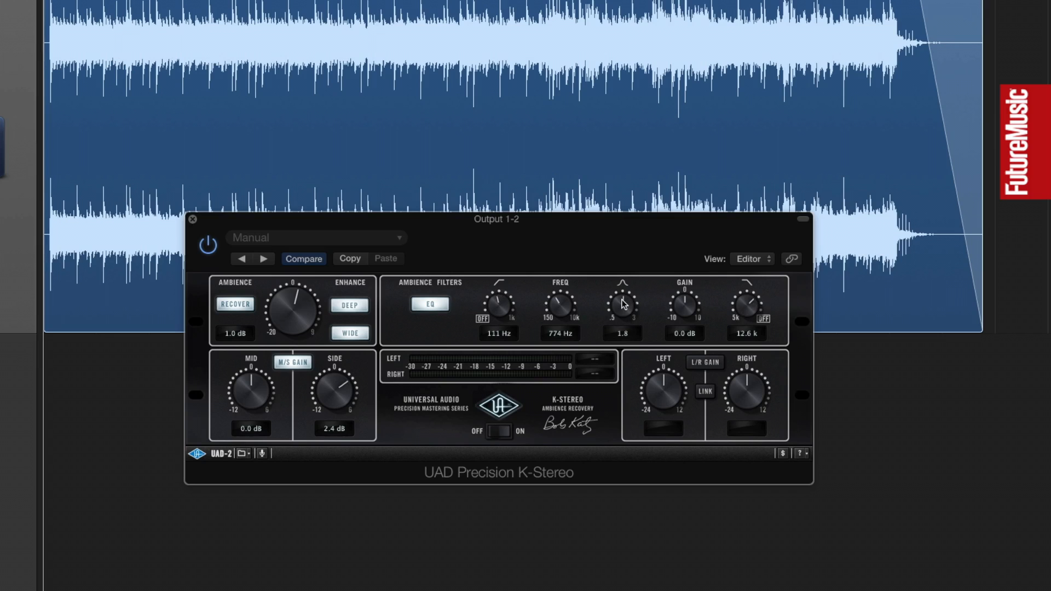
key(space)
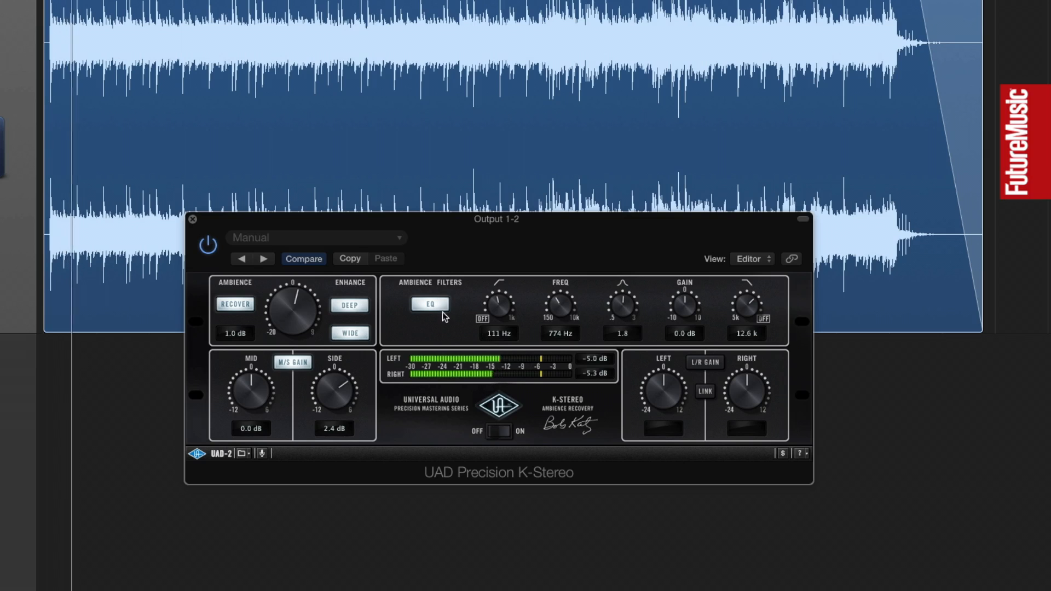
drag(299, 291, 306, 293)
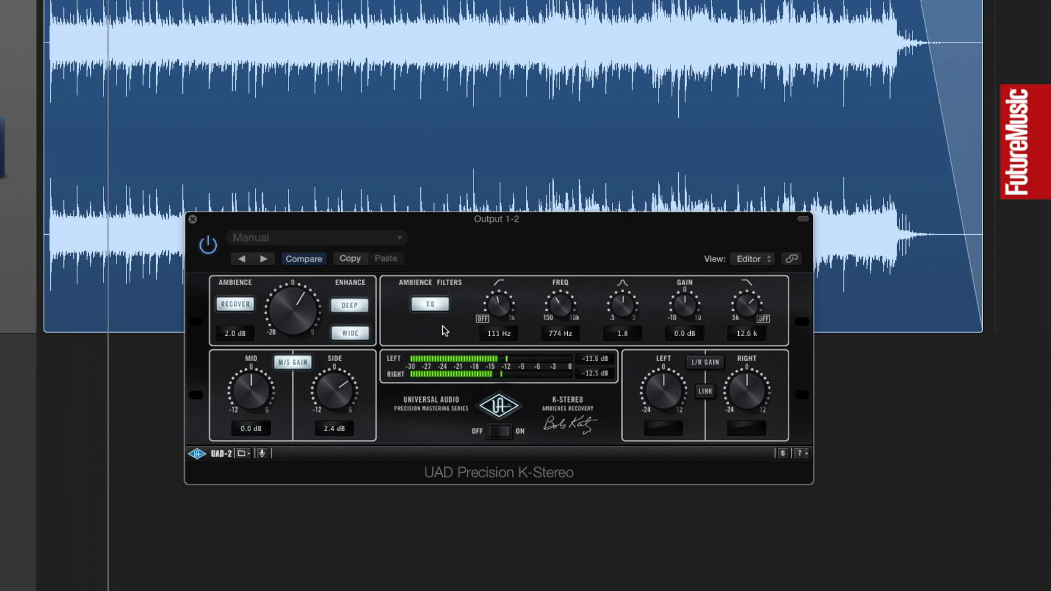
Step: Set the ambience filters to 149 Hz low cut, 779 Hz mid frequency and 11.3 kHz high cut, and raise the ambience gain to 2.5 dB
drag(498, 305, 498, 298)
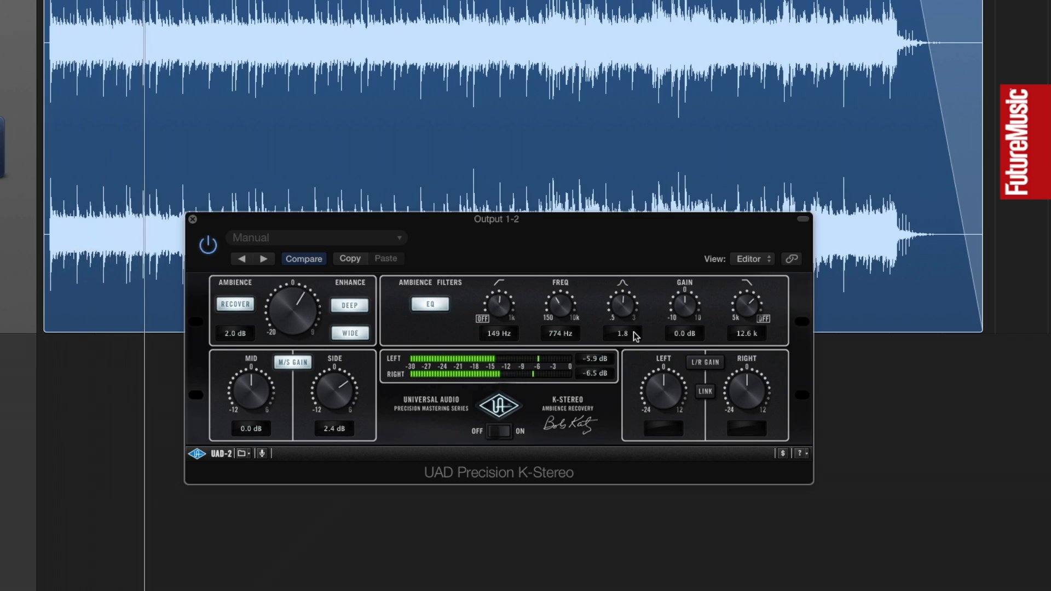
drag(753, 296, 751, 291)
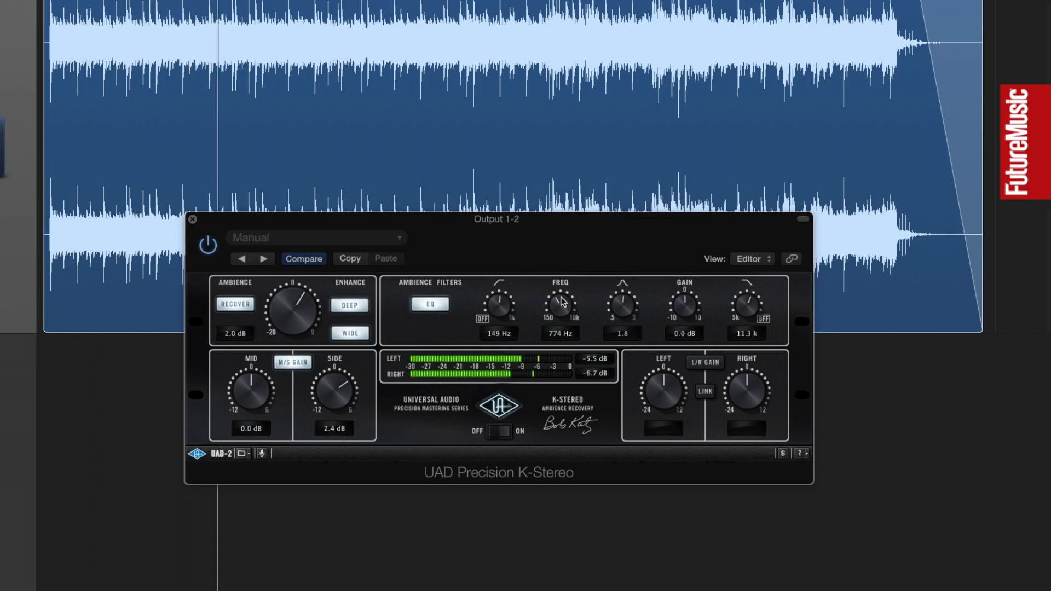
drag(556, 295, 553, 291)
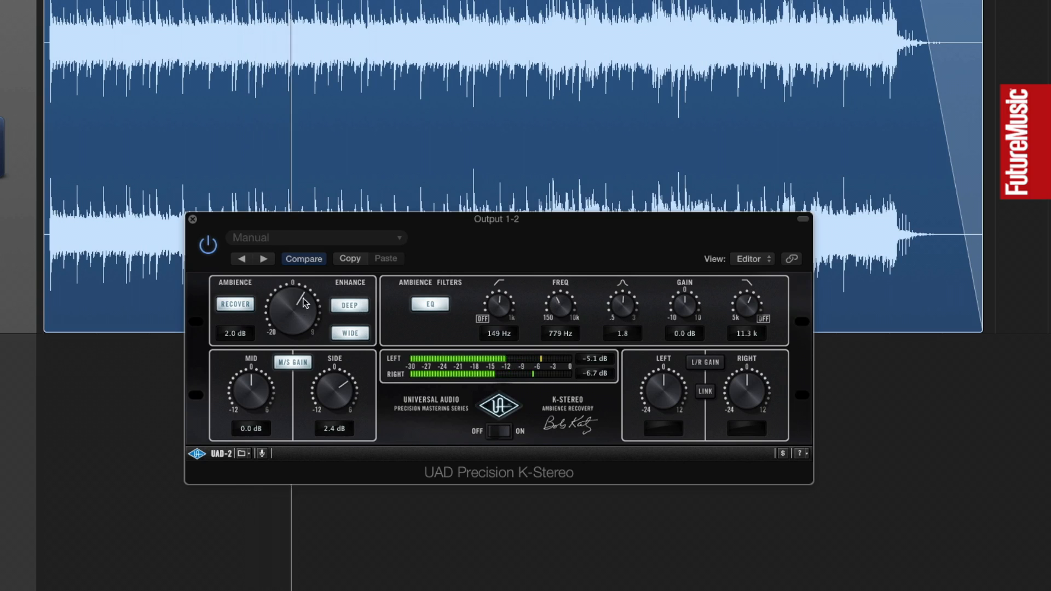
drag(304, 292, 306, 290)
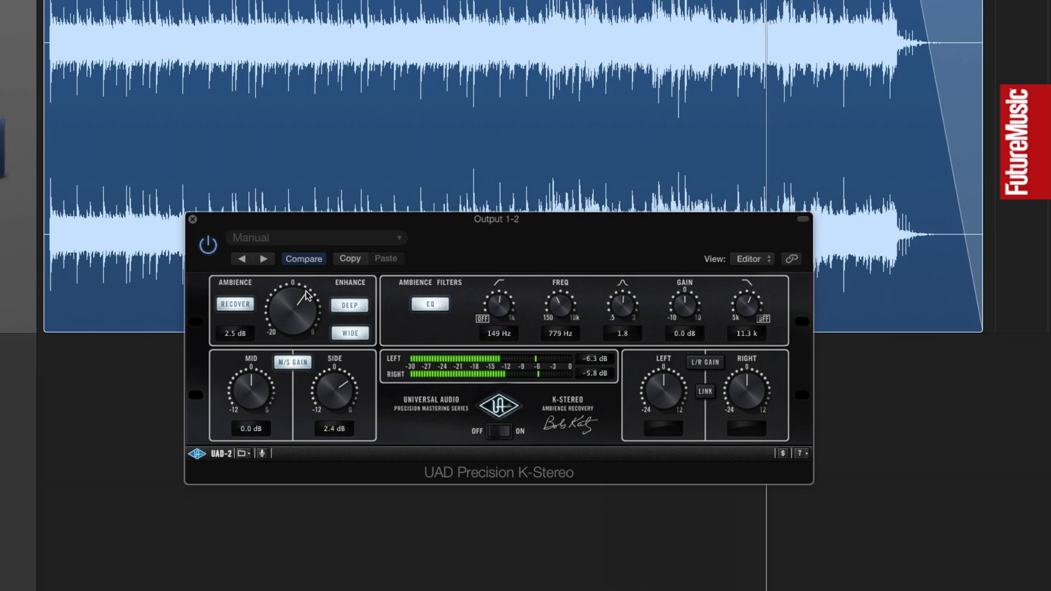
drag(307, 296, 307, 290)
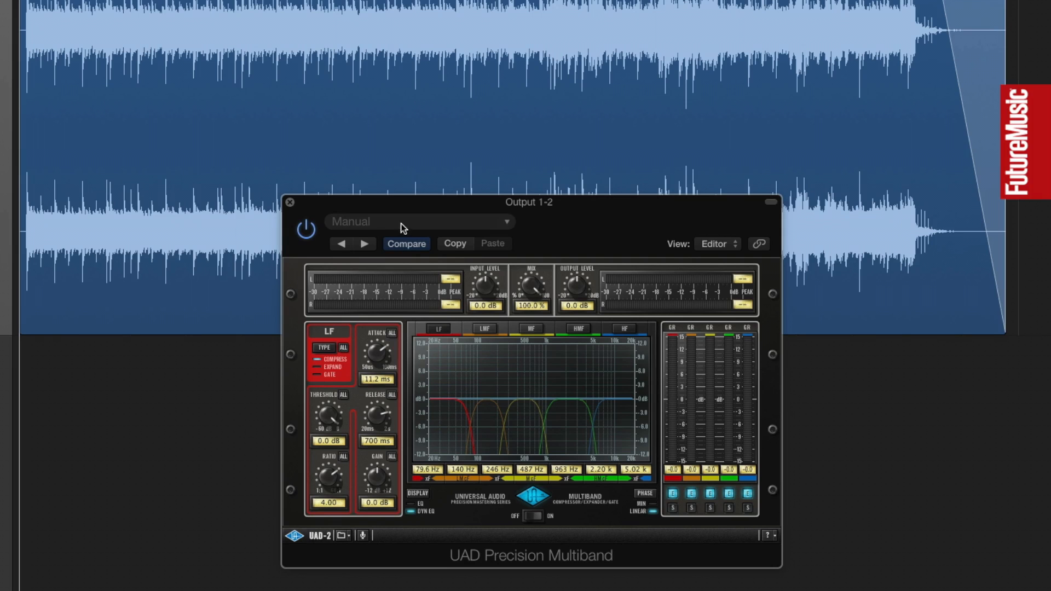
Step: Examine the Precision Multiband's LF, LMF, MF, HMF and HF band settings one after another, finishing on the LF band
drag(392, 202, 344, 179)
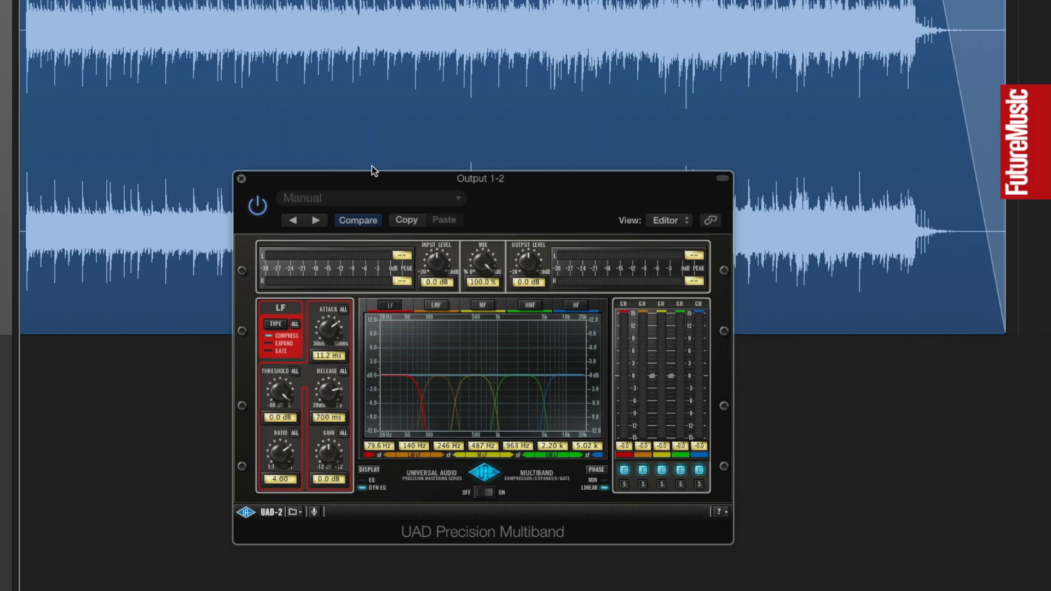
click(437, 305)
click(483, 305)
click(530, 305)
click(387, 305)
click(577, 305)
click(436, 305)
click(482, 305)
click(529, 305)
click(388, 307)
Step: Switch the Multiband's LF and MF bands off and back on
click(625, 470)
click(662, 470)
click(624, 470)
click(662, 471)
Step: Set the LF band's threshold to -30.4 dB and ratio to 2.17, and start playback
drag(289, 398, 281, 375)
scroll(280, 441, down, 3)
key(space)
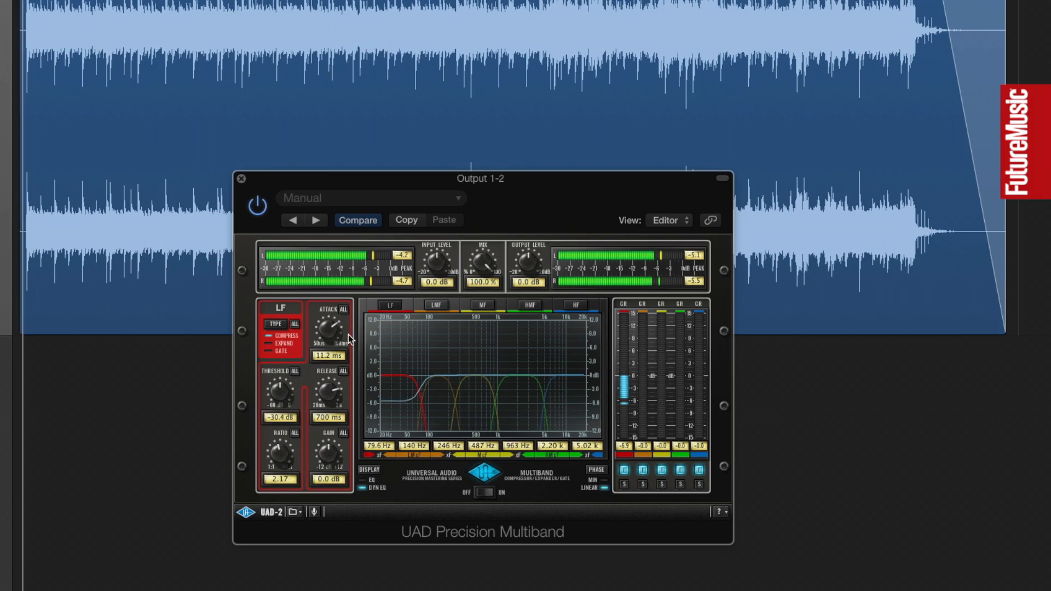
Step: Solo the LF band, set its attack to 28.2 ms by ear, and turn the solo off
click(624, 485)
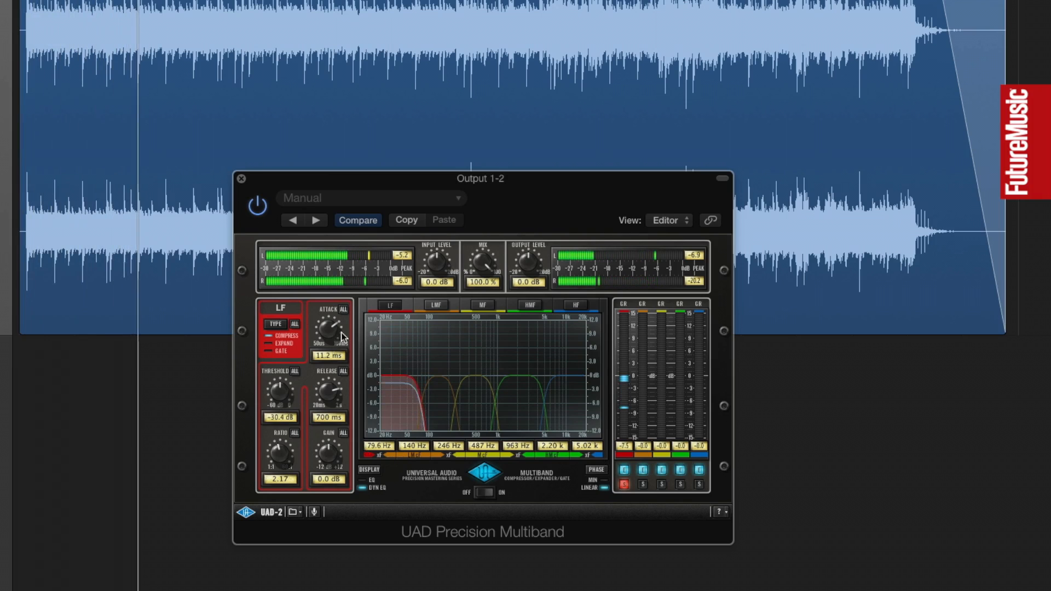
mouse_move(337, 323)
mouse_down()
mouse_move(322, 315)
mouse_move(339, 329)
mouse_up()
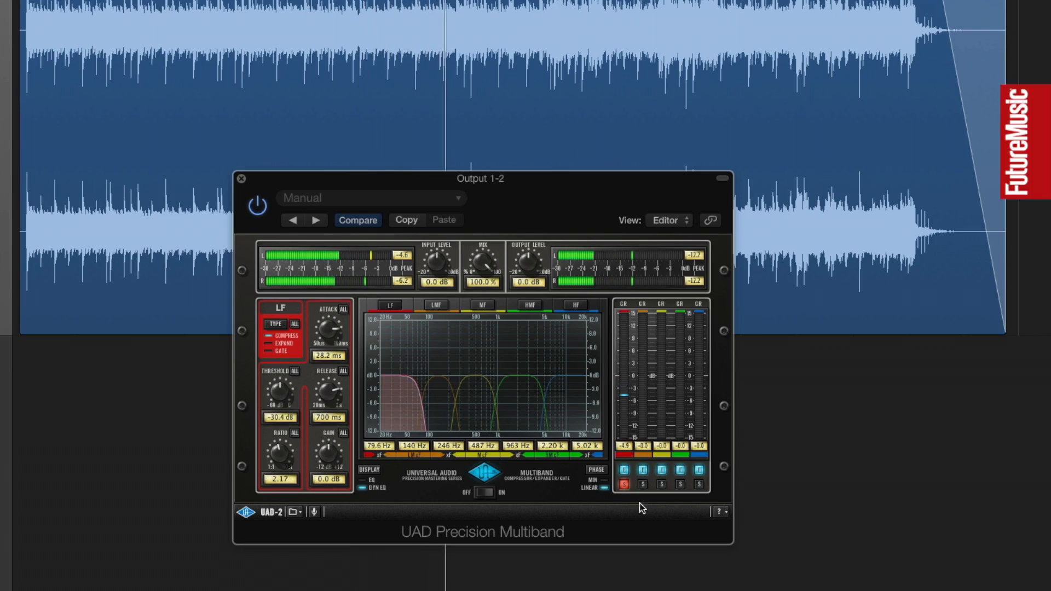
click(623, 485)
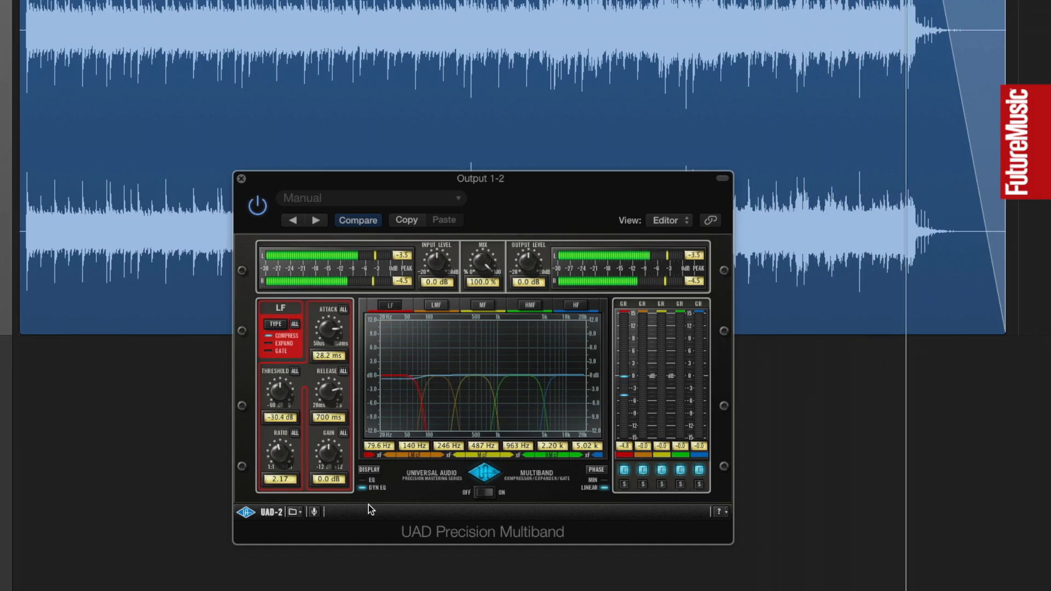
Step: Stop playback and return to the start, set the LF band's gain to 2.9 dB, and play the mix again
key(space)
key(Return)
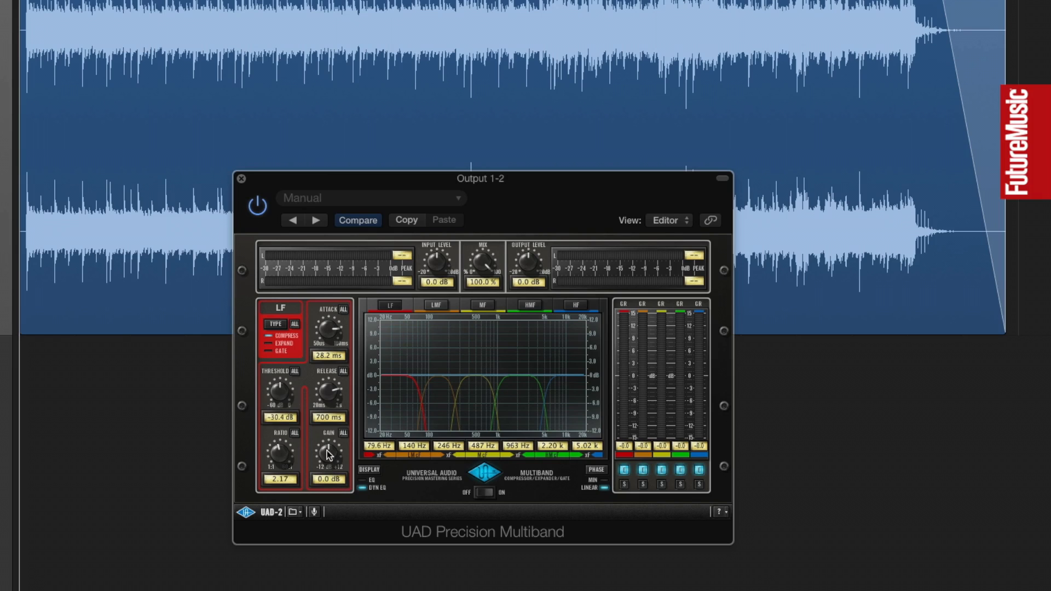
drag(330, 445, 334, 444)
key(space)
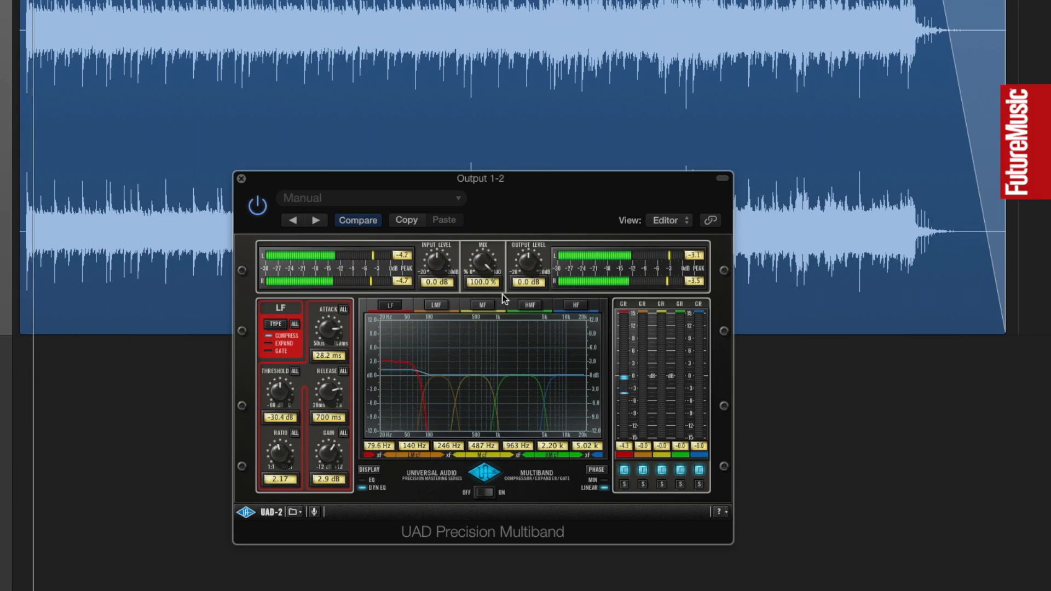
Step: Set the LMF band's threshold to -26.2 dB and its ratio to 2.41 during playback
click(430, 308)
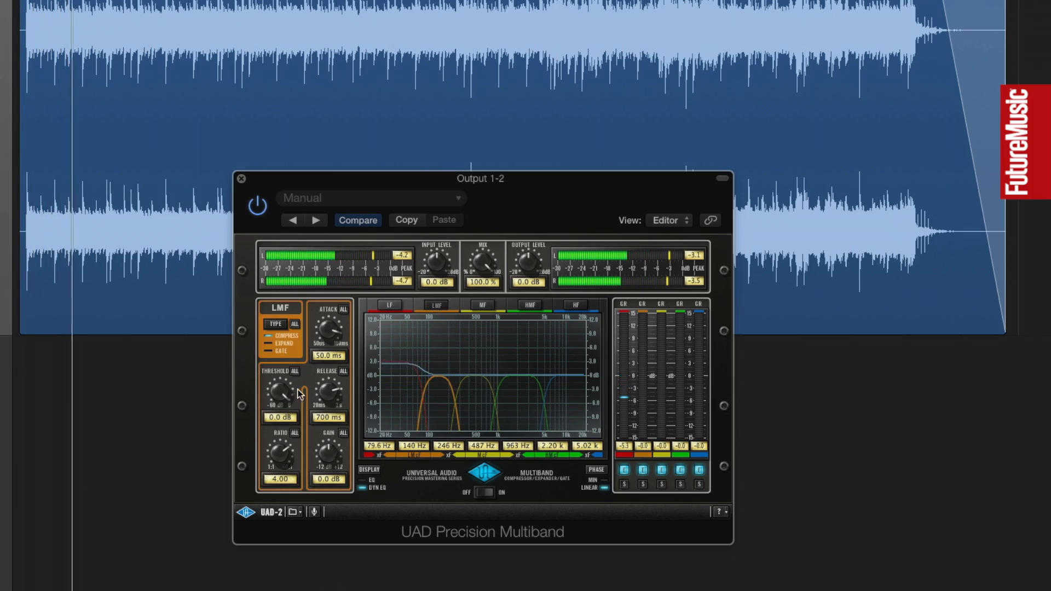
drag(289, 398, 289, 386)
drag(288, 445, 281, 438)
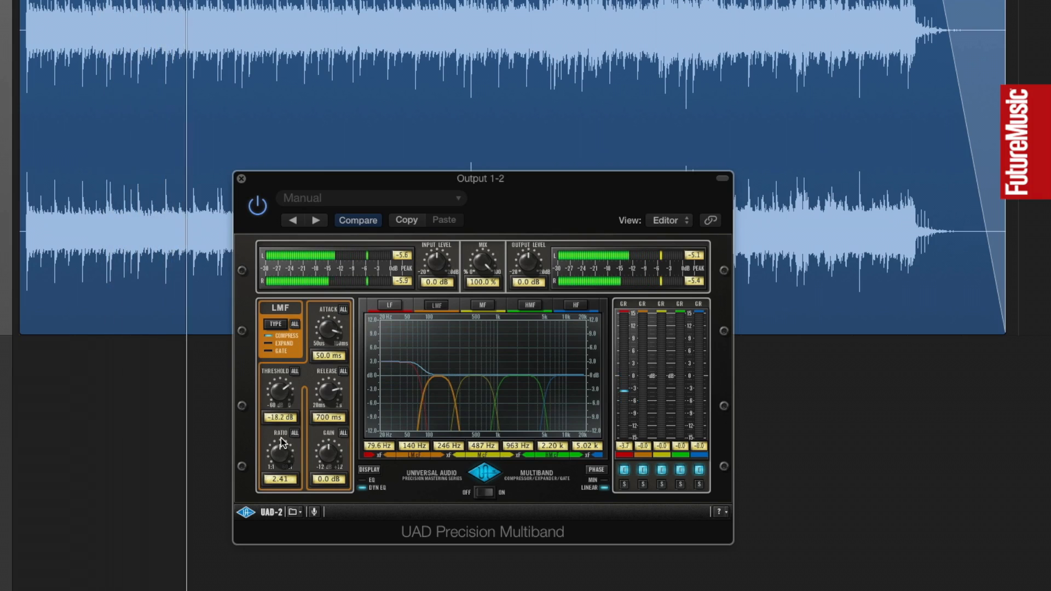
drag(285, 383, 284, 387)
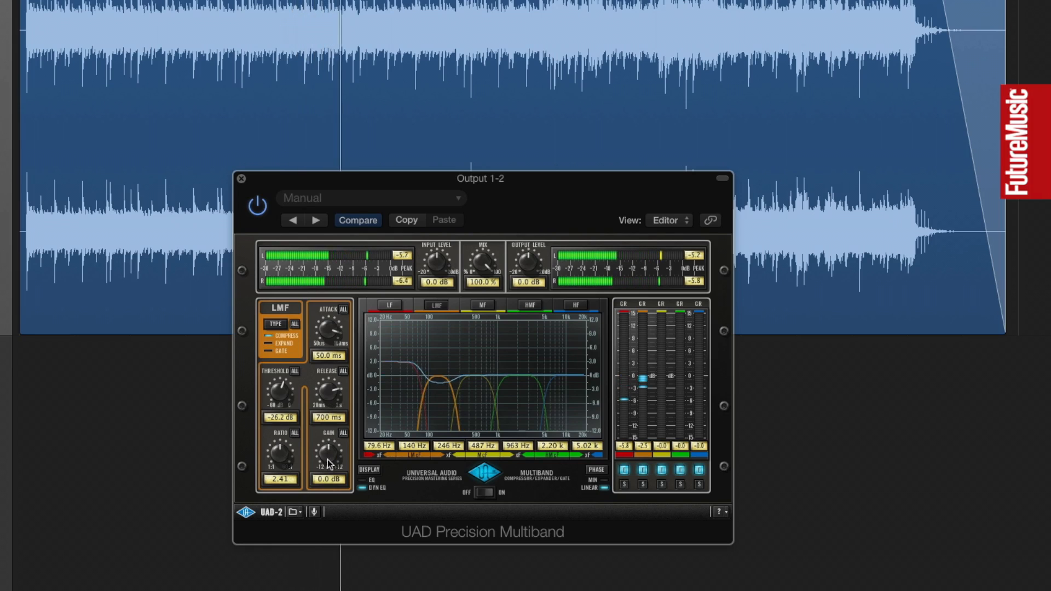
Step: Set the LMF band's gain to 1.0 dB and fine-tune its threshold to -27.6 dB
click(329, 482)
text(1)
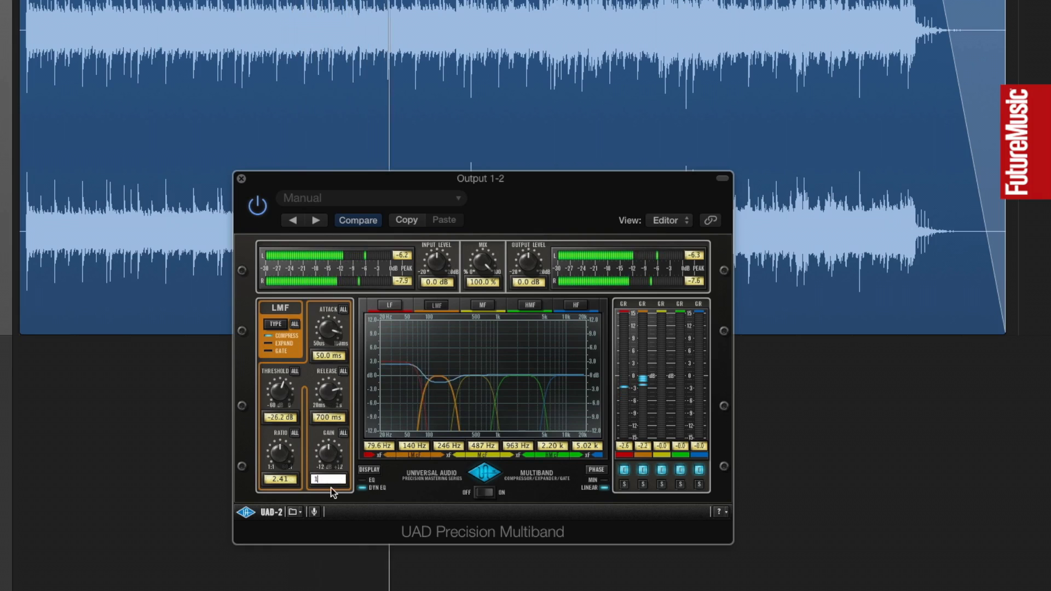
key(Return)
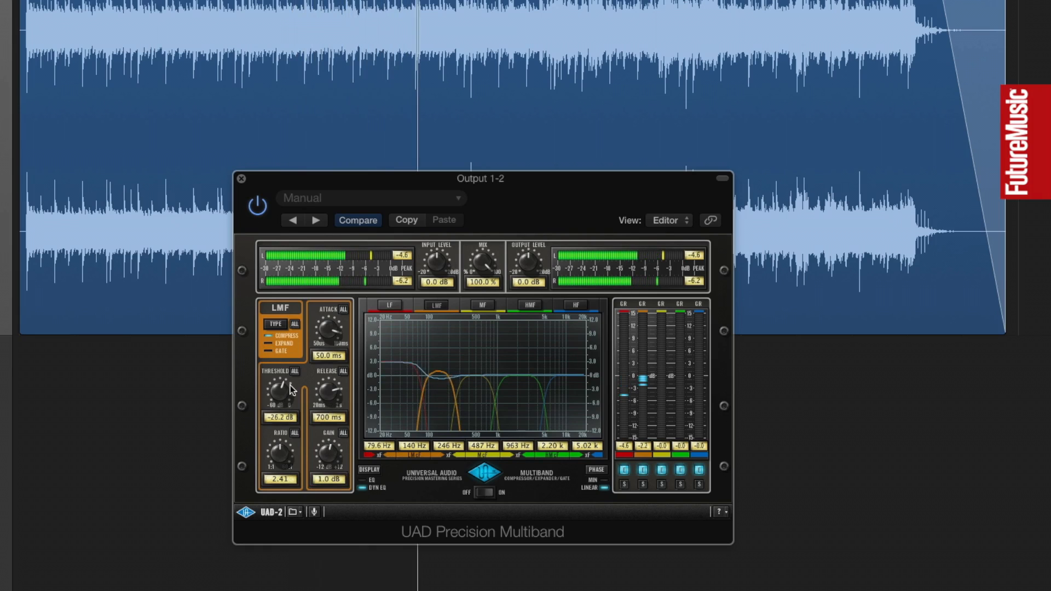
drag(283, 381, 282, 380)
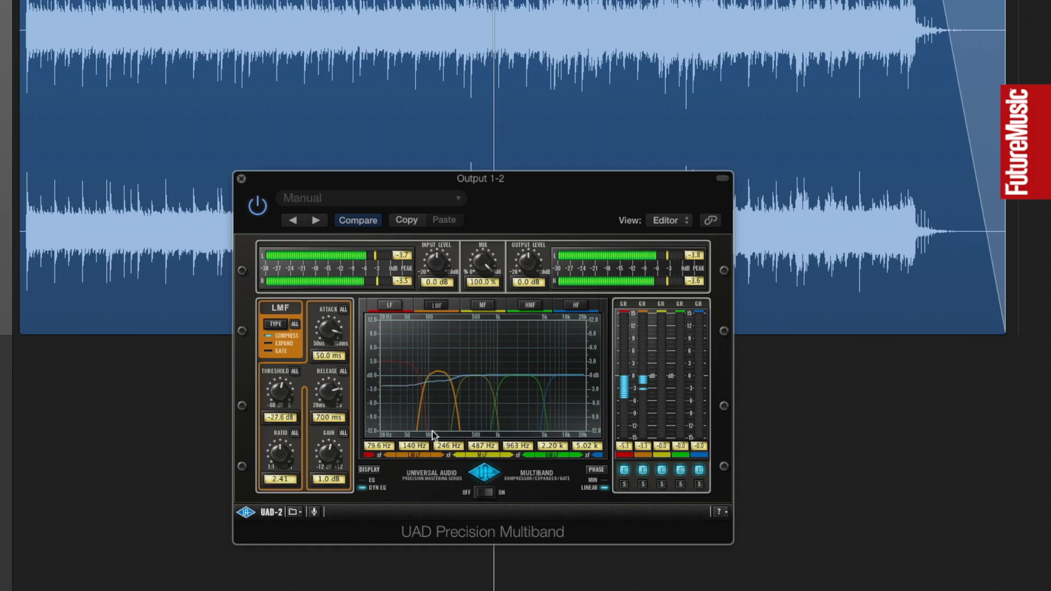
Step: Set the MF band's ratio to about 1.9 and its threshold to -25.6 dB while the mix plays
click(491, 307)
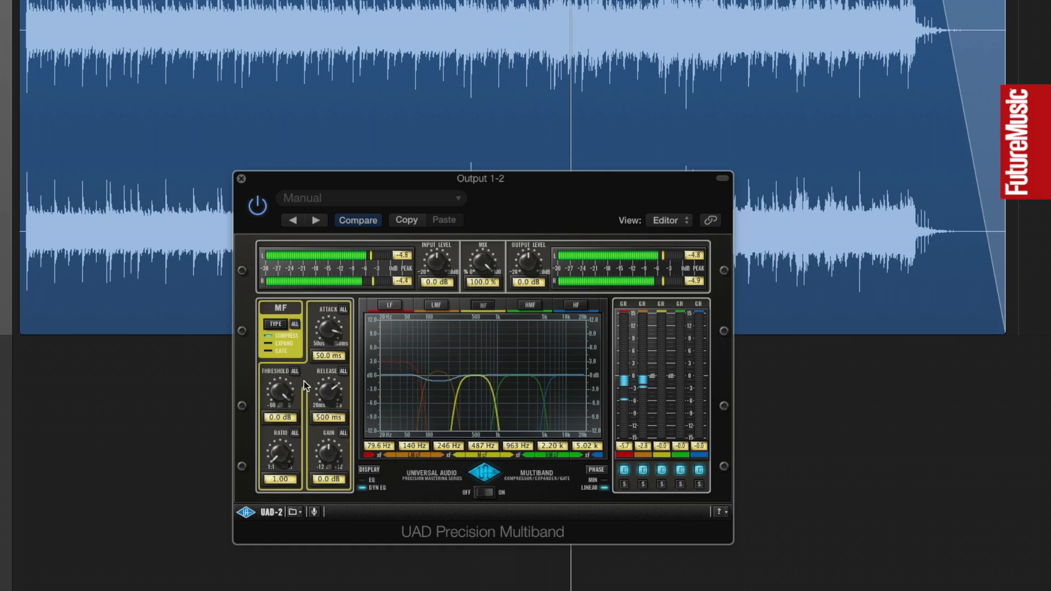
drag(287, 385, 262, 383)
drag(276, 455, 276, 449)
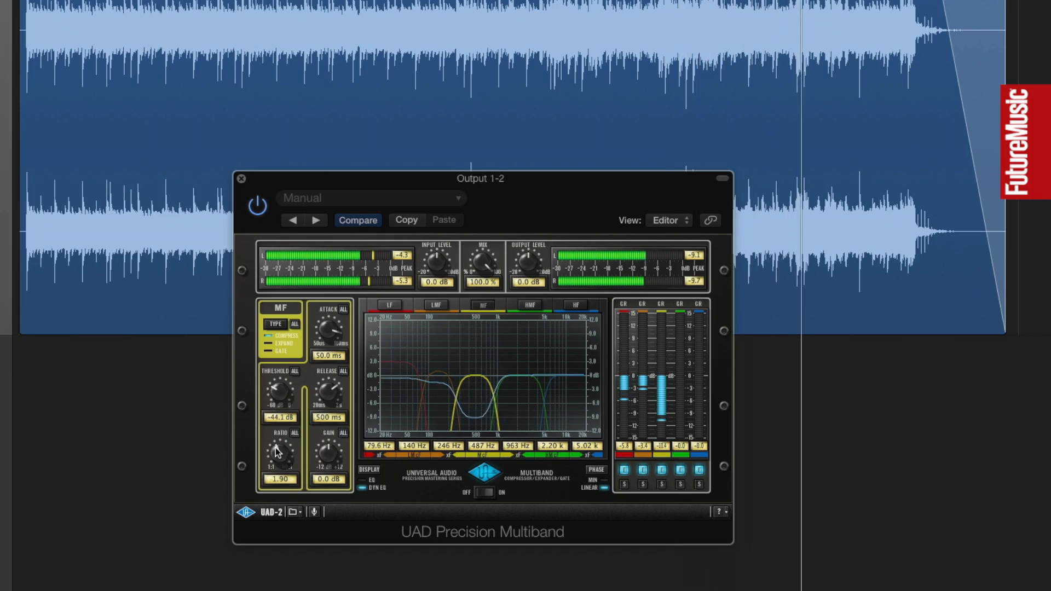
drag(272, 388, 284, 382)
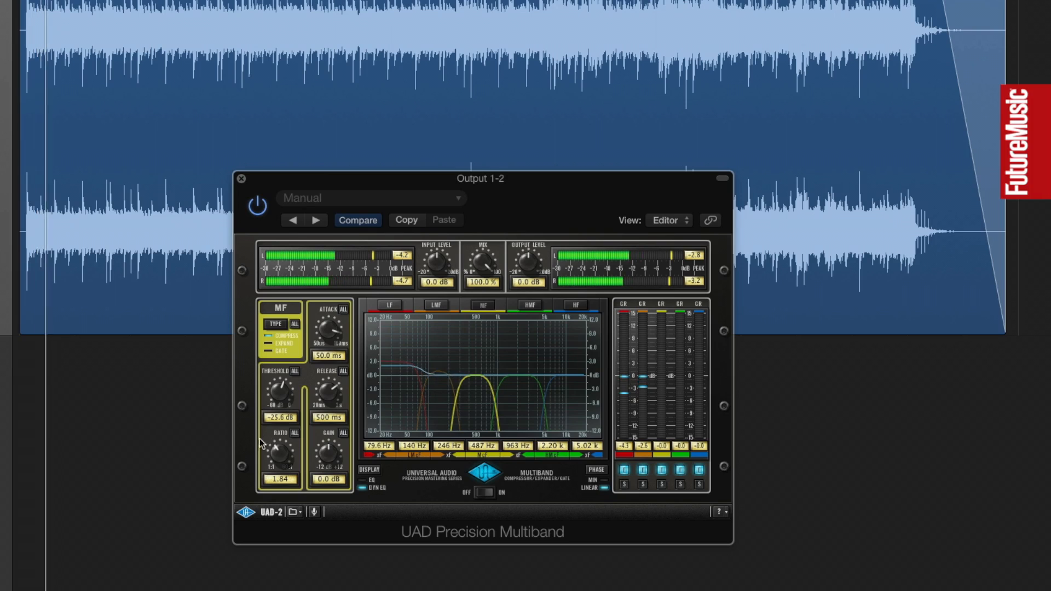
Step: Adjust the MF band by ear to a -28.2 dB threshold, a 2.70 ratio and a 13.9 ms attack
drag(279, 455, 276, 450)
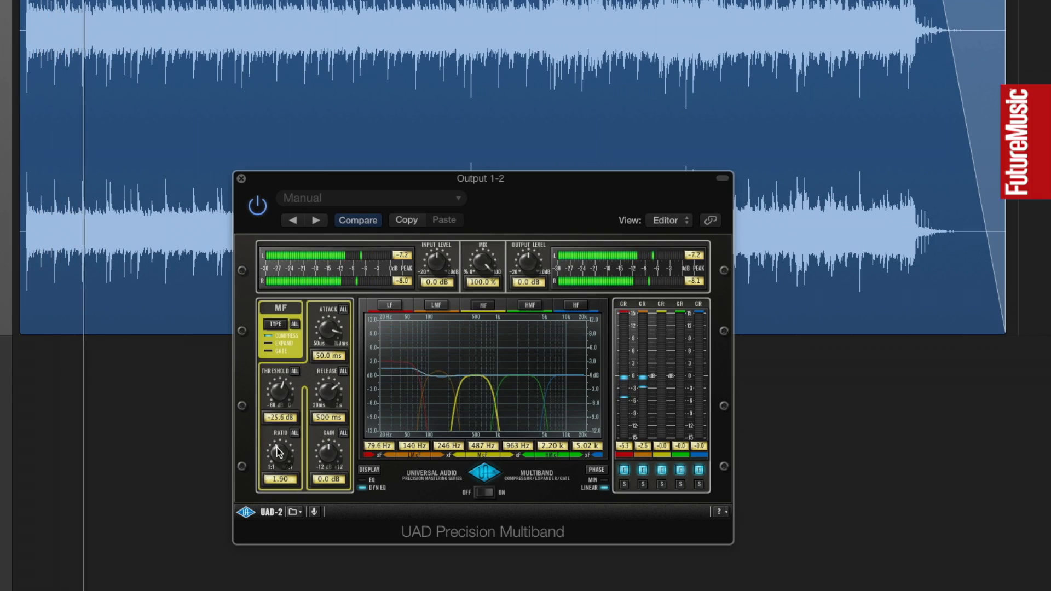
drag(282, 387, 281, 385)
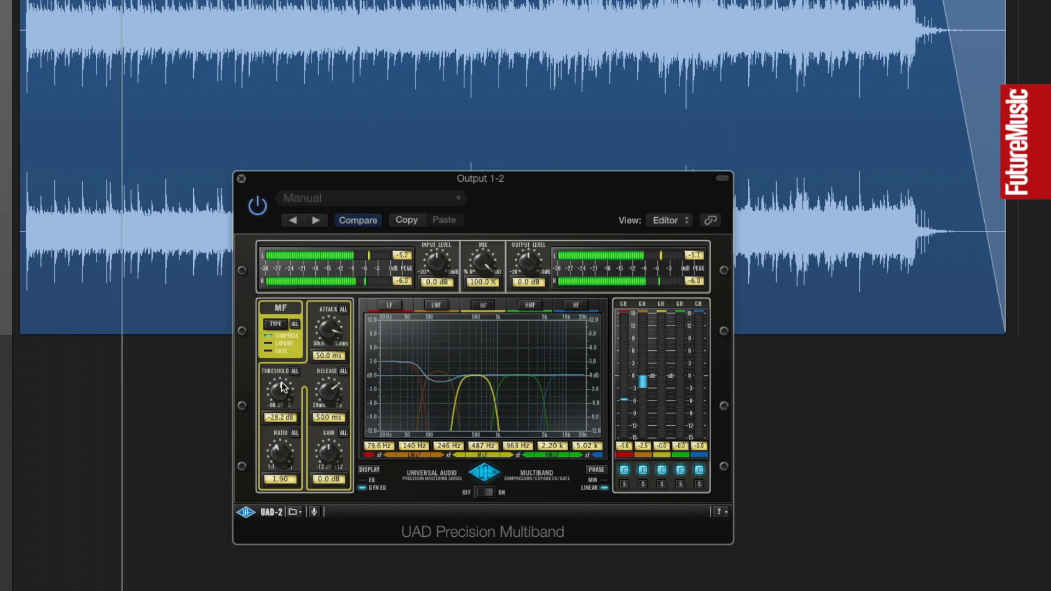
drag(275, 447, 283, 444)
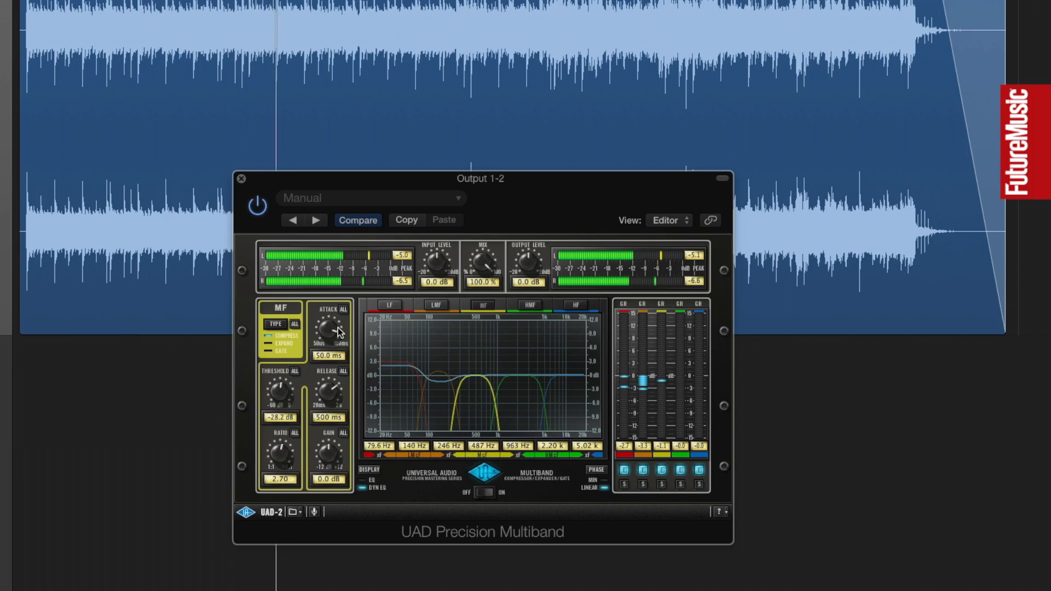
drag(345, 331, 339, 329)
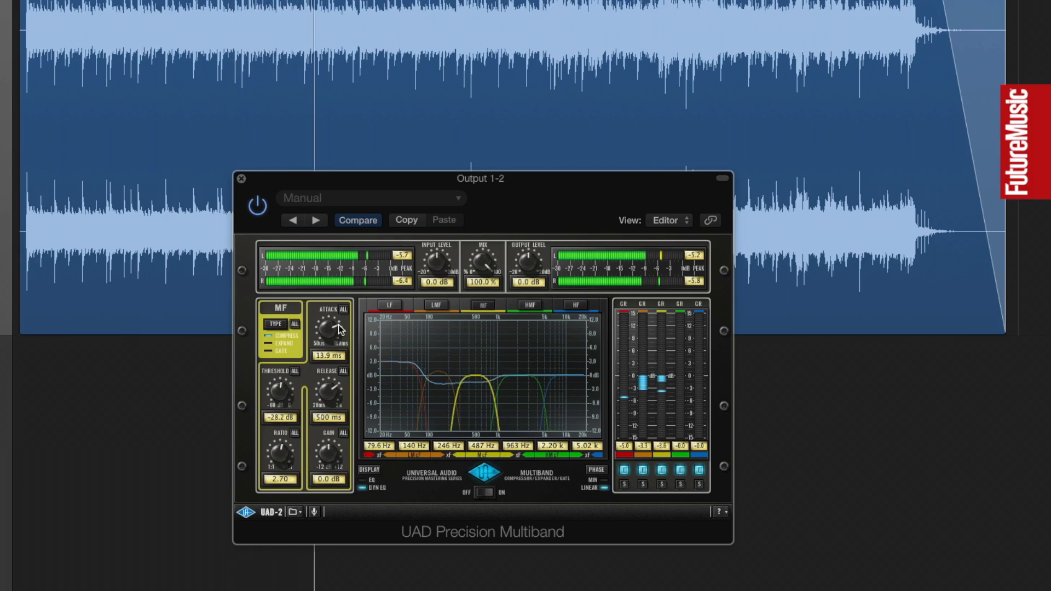
Step: Set the MF band's gain to 2.0 dB, and fine-tune its ratio to 1.96 and threshold to -27.2 dB
click(323, 478)
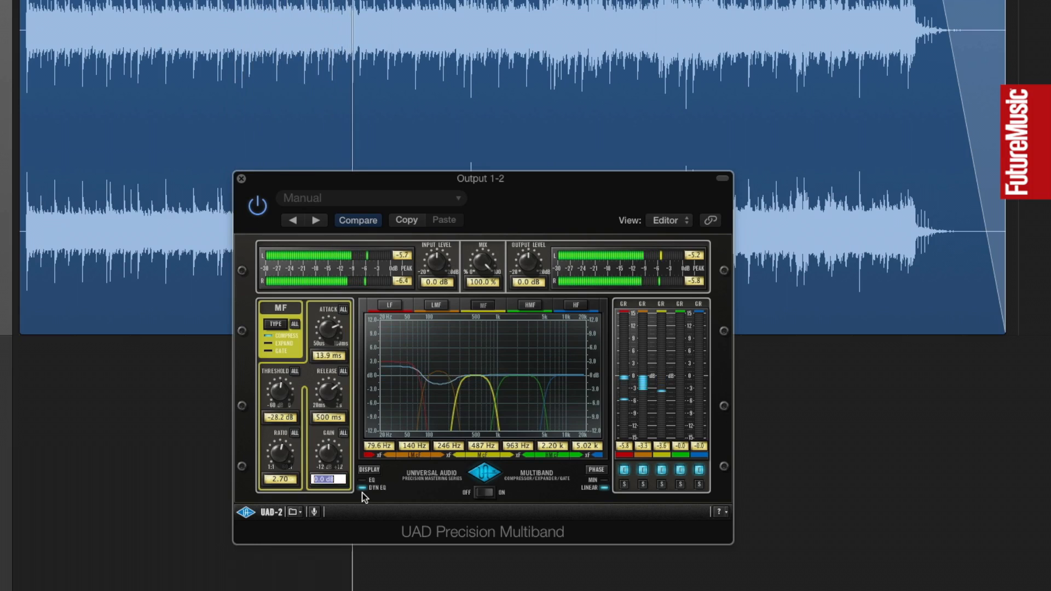
text(2)
key(Return)
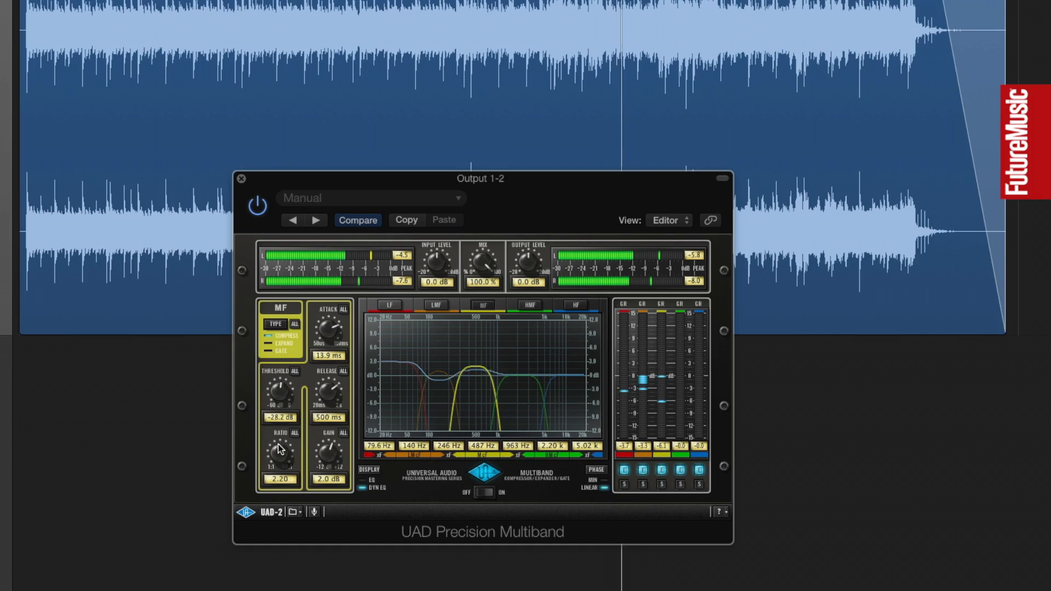
drag(278, 444, 276, 444)
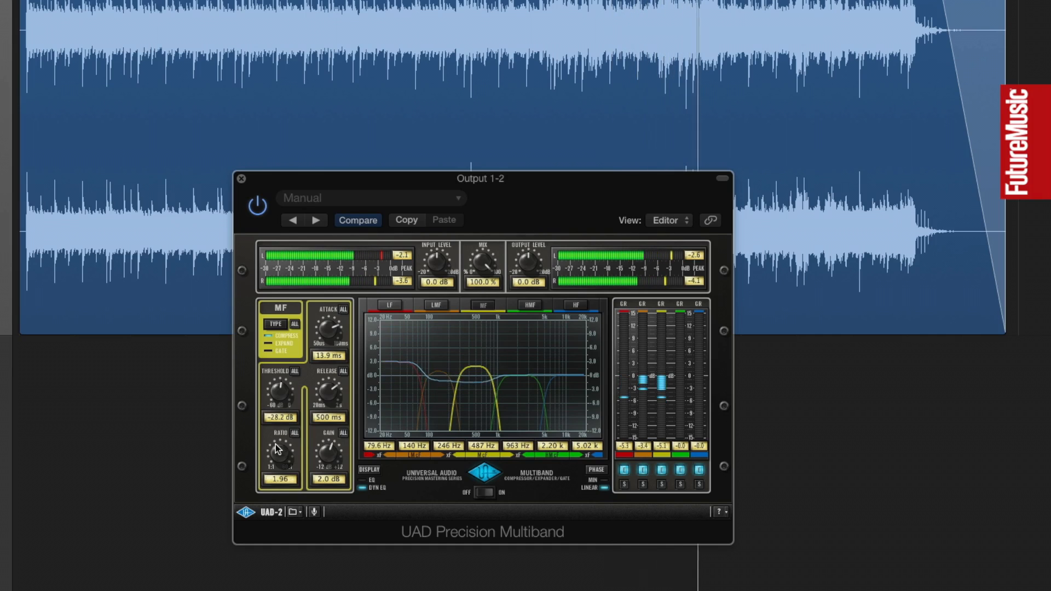
drag(286, 397, 282, 382)
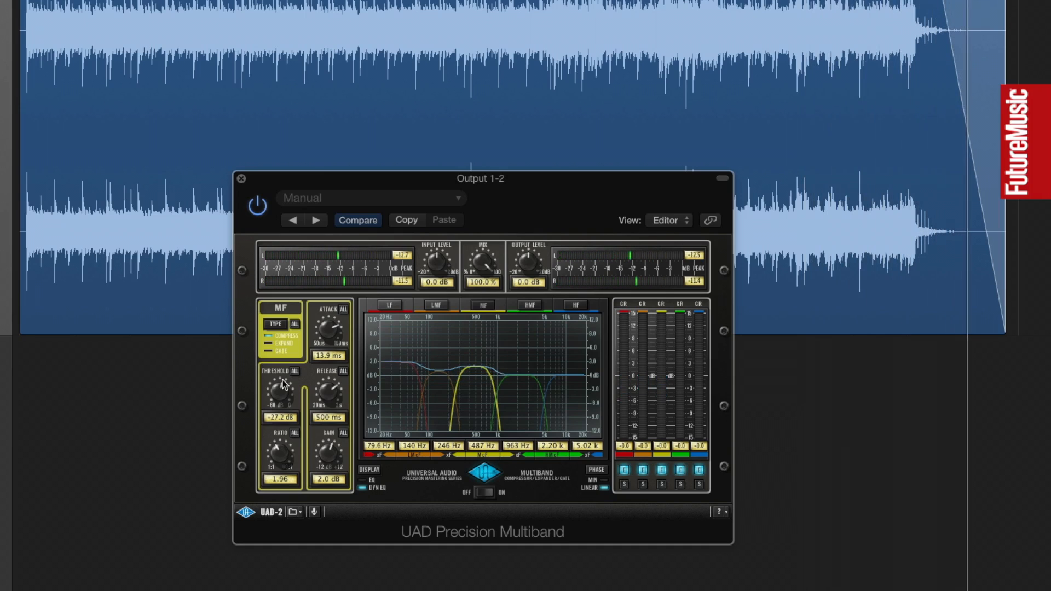
Step: Play the mix from the start and raise the Oxford Limiter's input gain to +6.30 dB
key(Return)
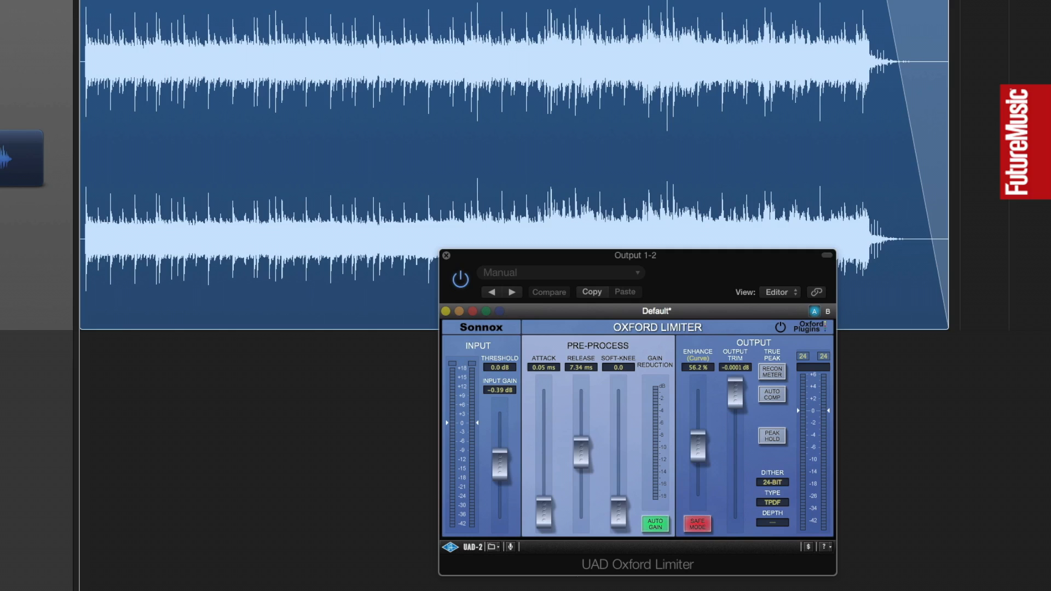
key(space)
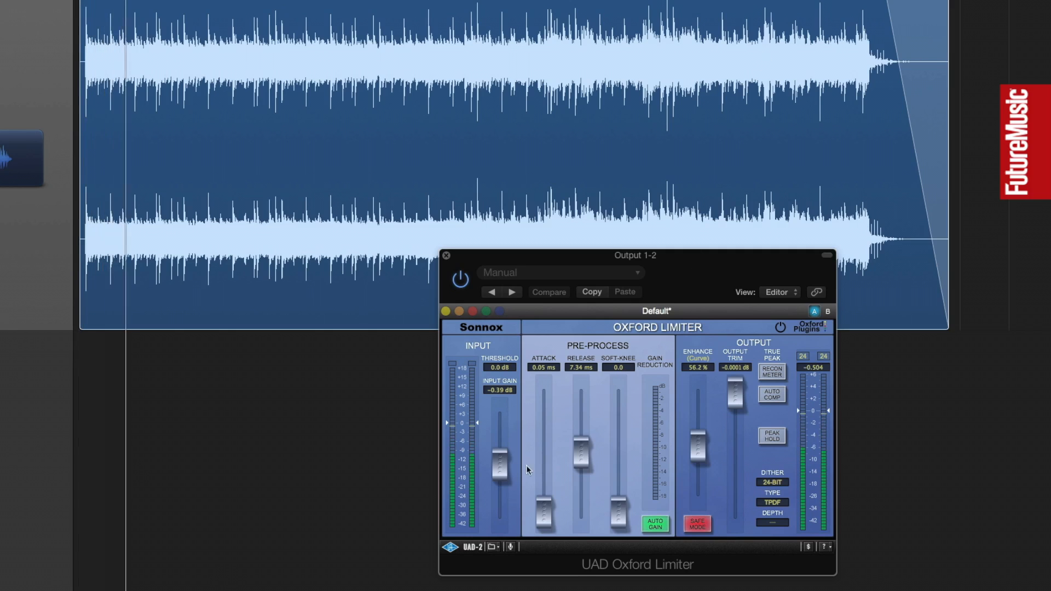
drag(499, 463, 502, 445)
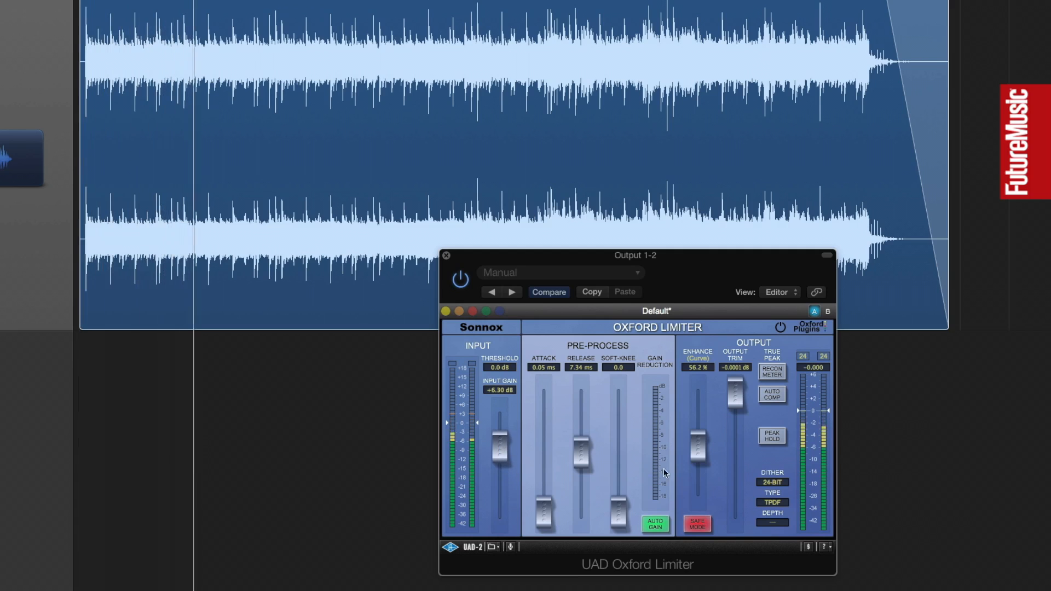
Step: Set the Oxford Limiter's Enhance to 66.3 % and fine-tune its input gain to +6.88 dB while the mix plays
drag(697, 454, 696, 446)
drag(506, 455, 503, 449)
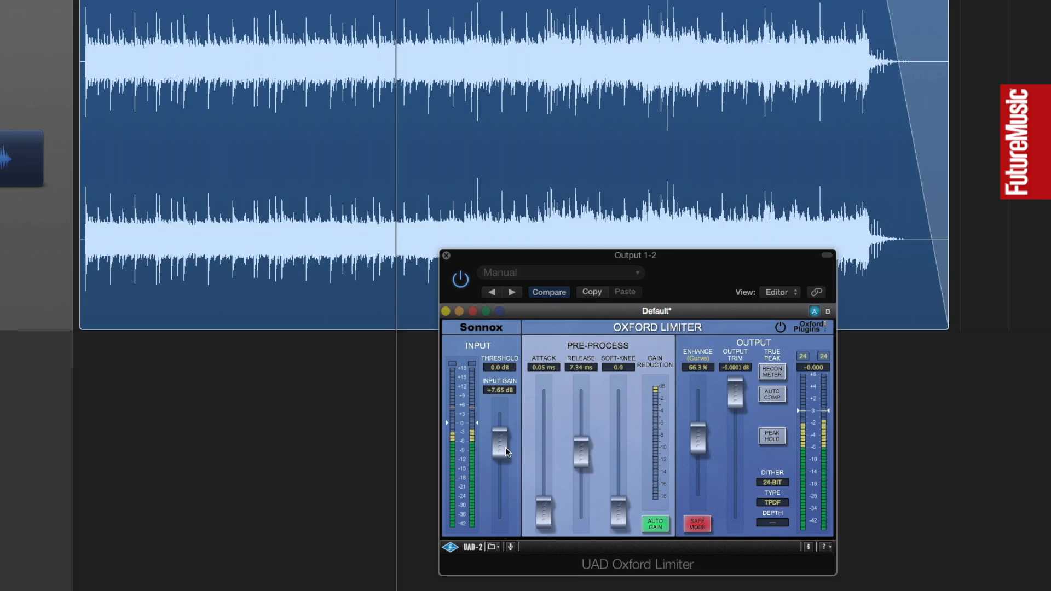
drag(503, 448, 504, 450)
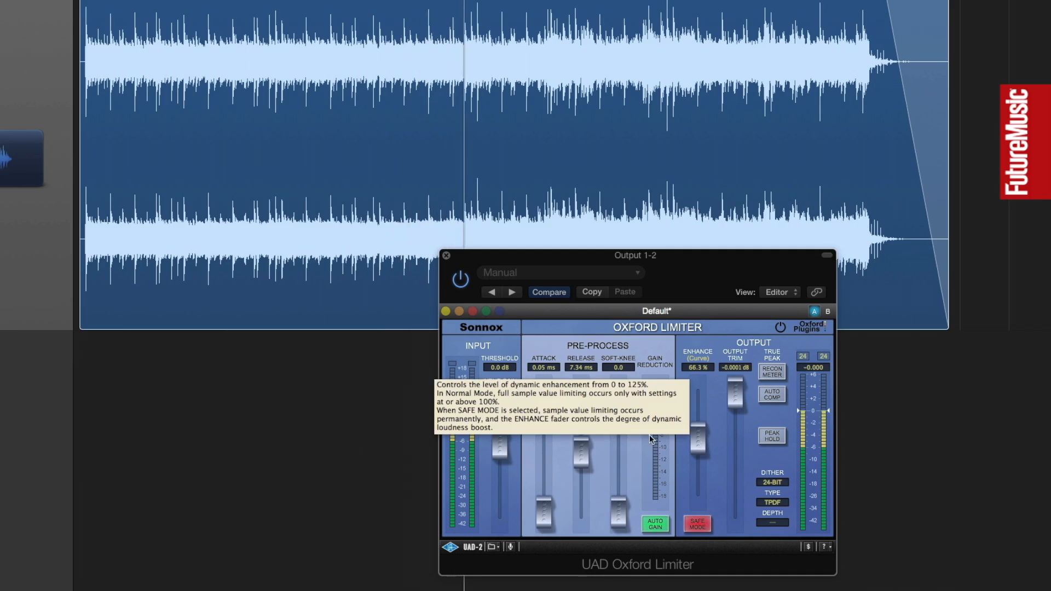
drag(504, 449, 504, 450)
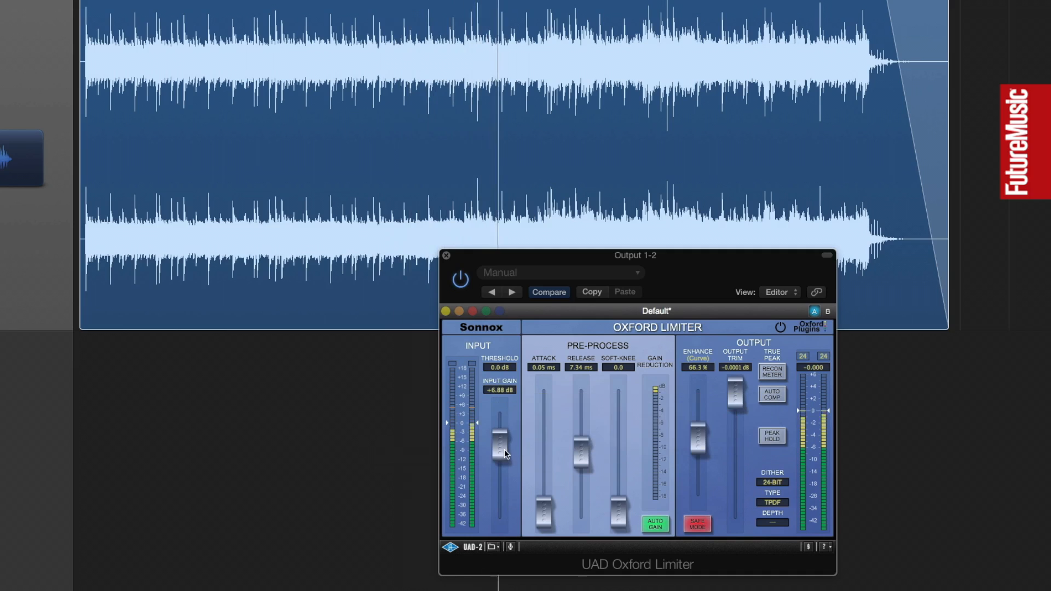